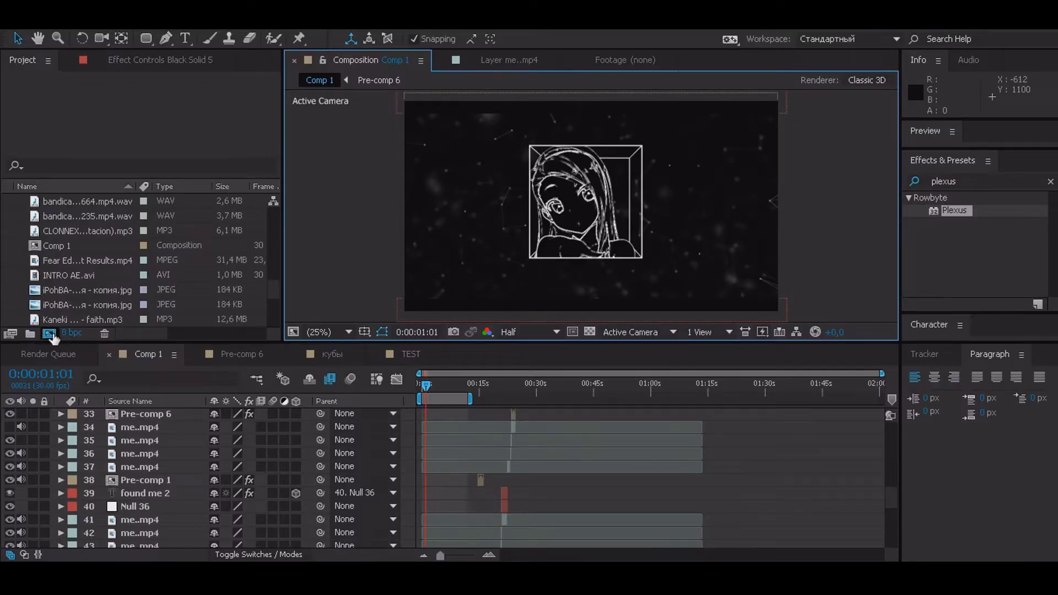
Create Comp 4 at 1920×1080, 23.976 fps and add a black solid, Black Solid 18.
click(49, 333)
click(603, 448)
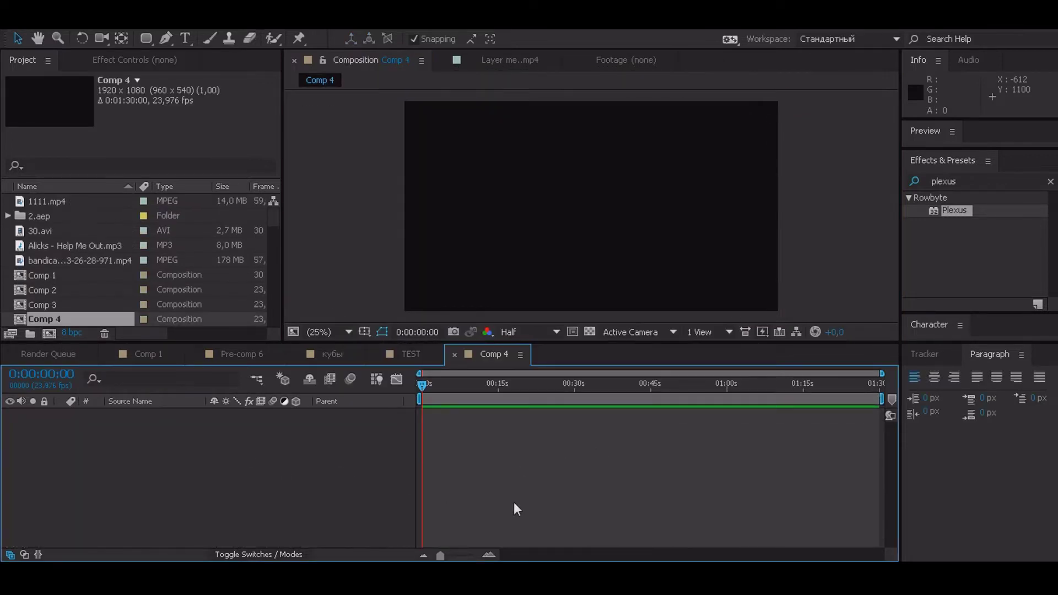
right_click(198, 446)
mouse_move(263, 311)
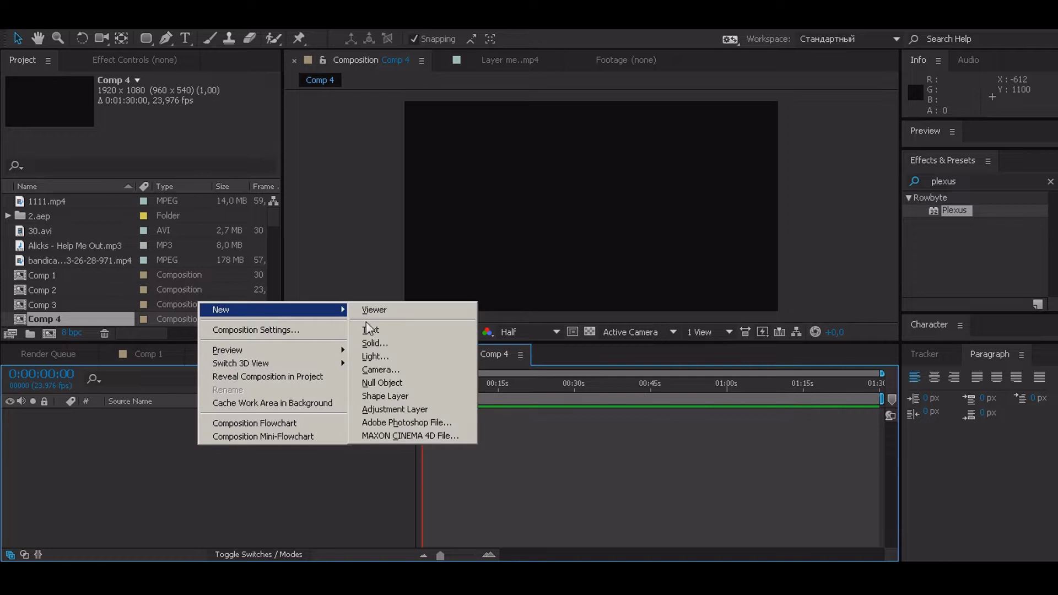
click(405, 342)
click(551, 412)
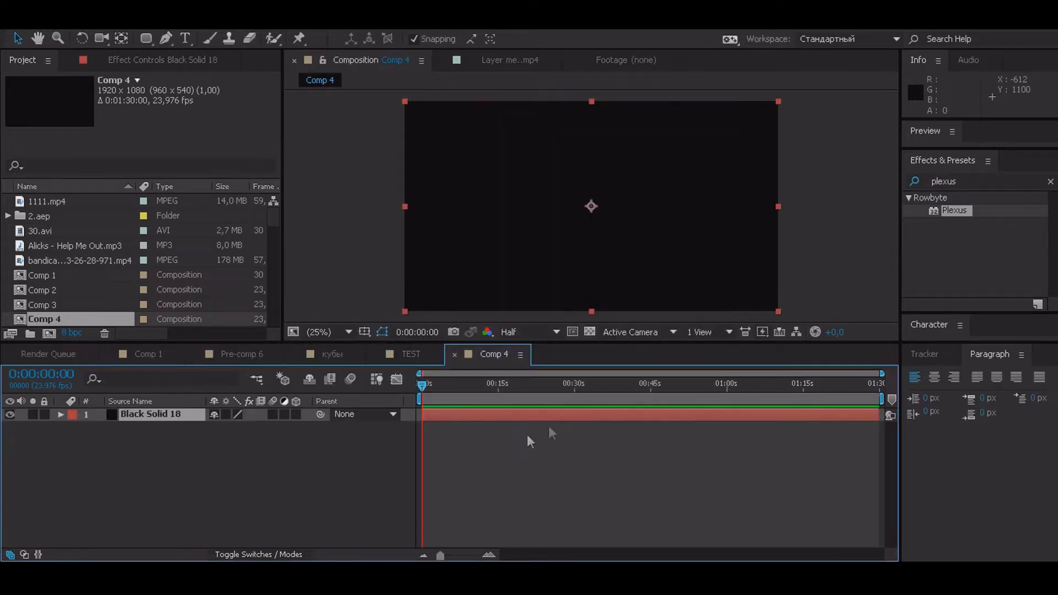
right_click(253, 451)
Add Shape Layer 1 containing a 500×500 rectangle path.
mouse_move(276, 312)
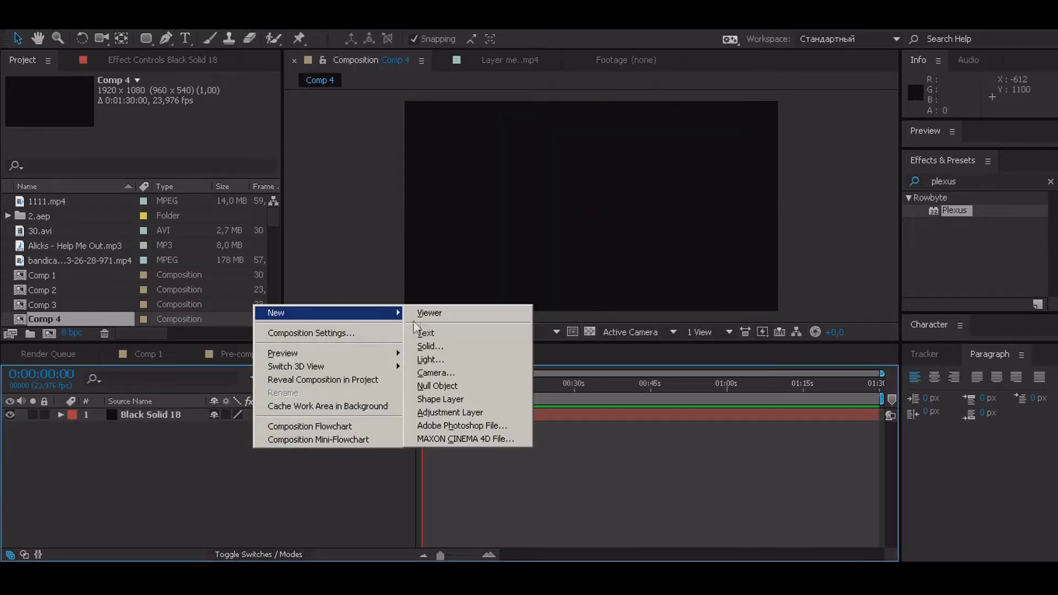
click(435, 400)
click(300, 472)
click(173, 414)
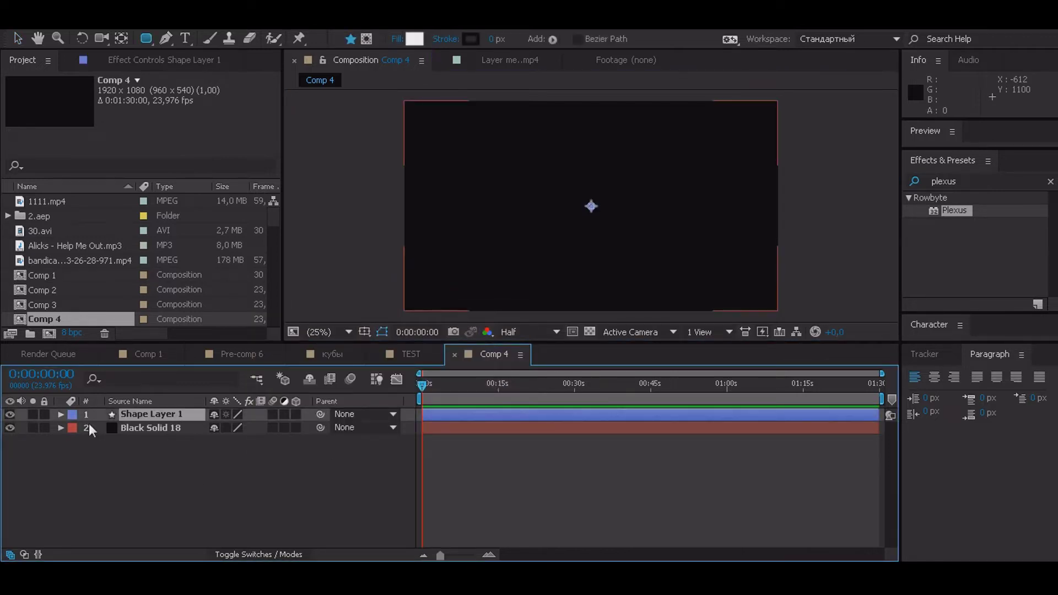
click(61, 415)
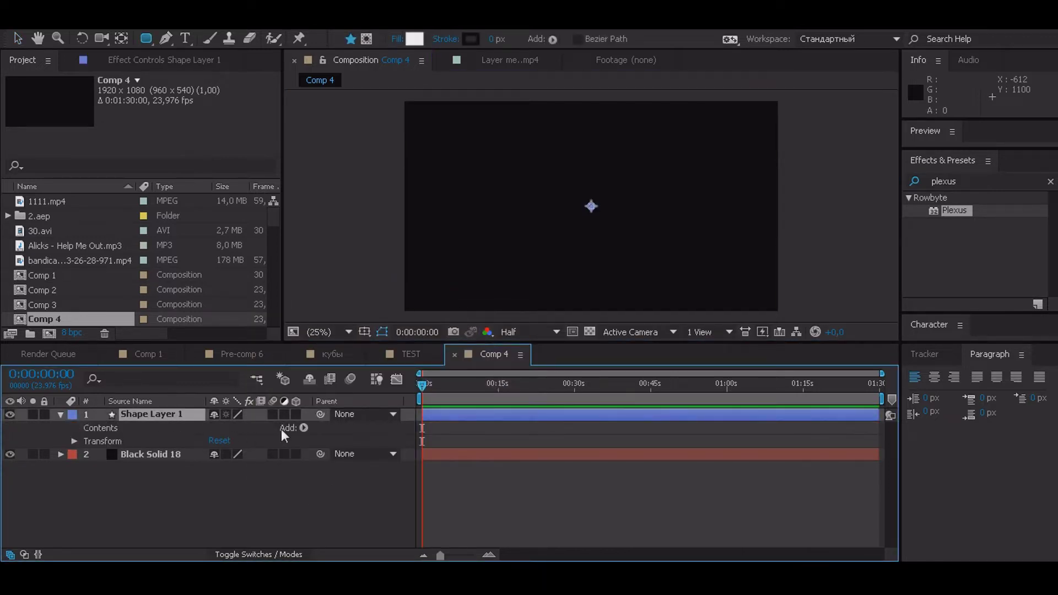
click(300, 428)
click(355, 172)
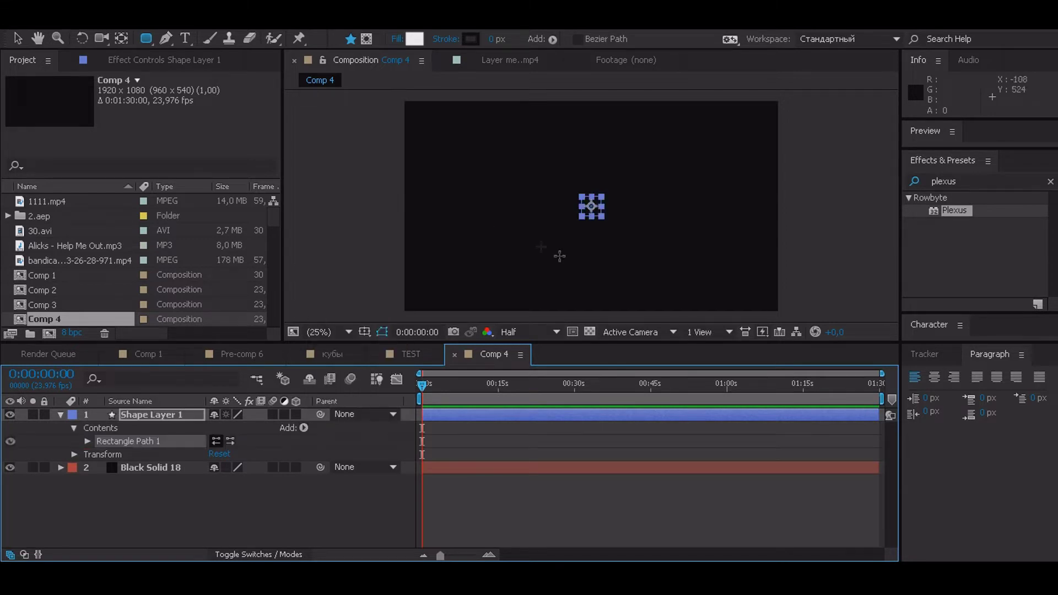
click(87, 441)
drag(235, 454, 317, 455)
click(234, 454)
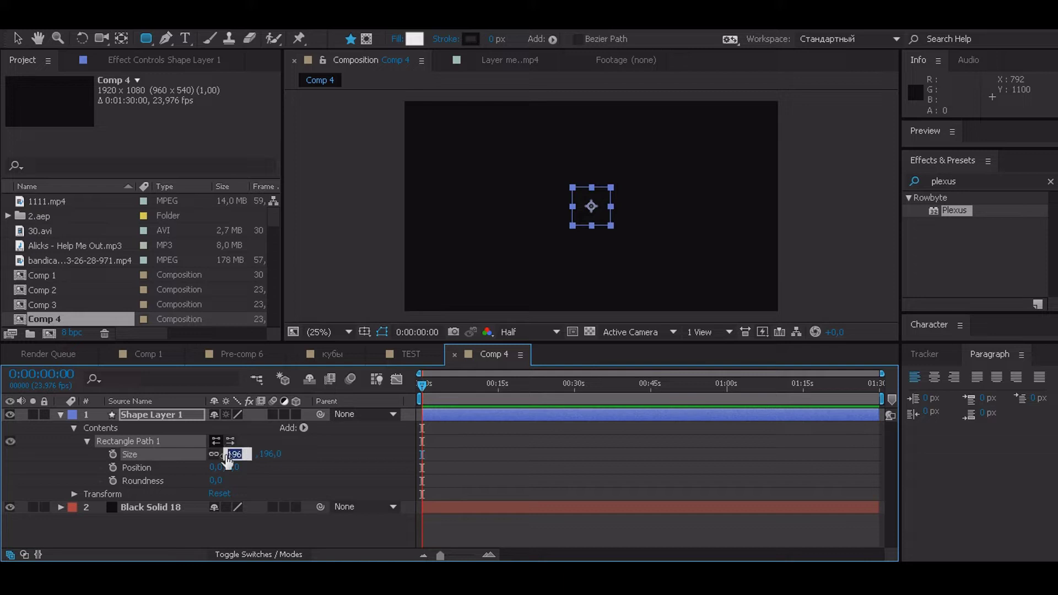
key(Return)
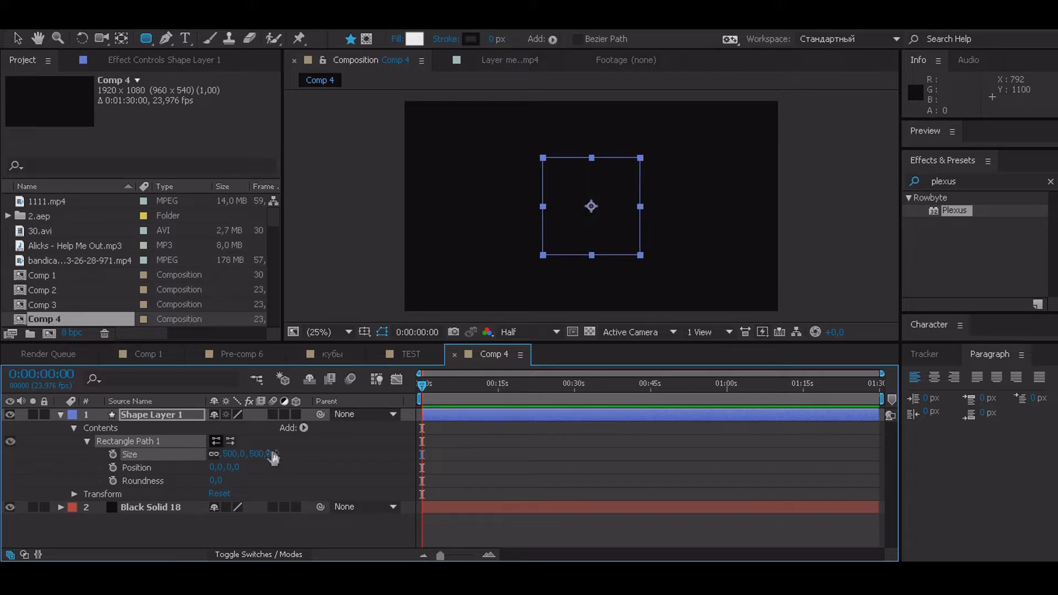
Give the rectangle a 5 px white stroke and collapse the layer's contents.
click(303, 428)
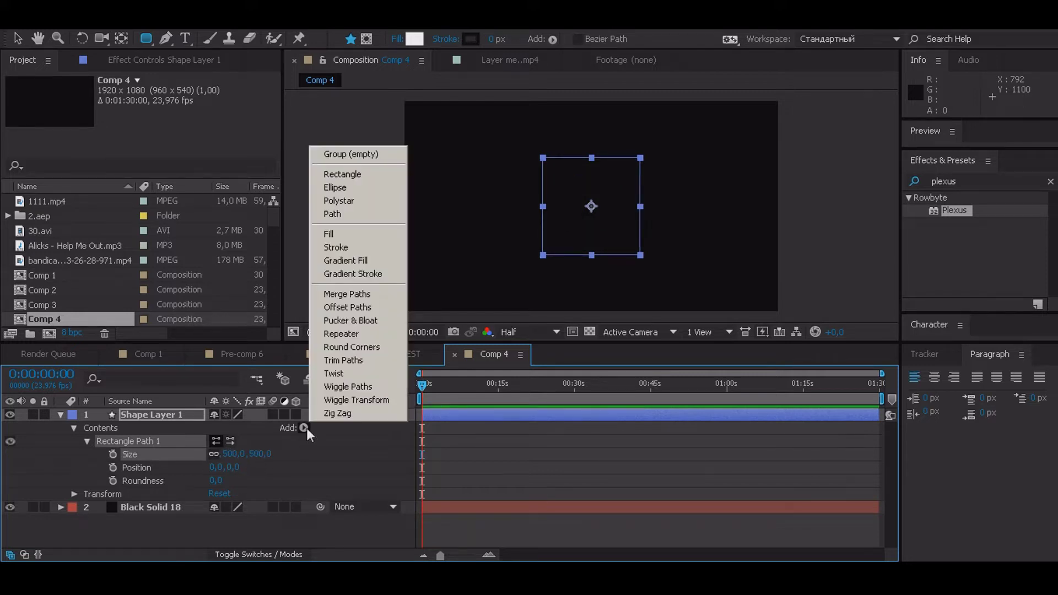
click(363, 250)
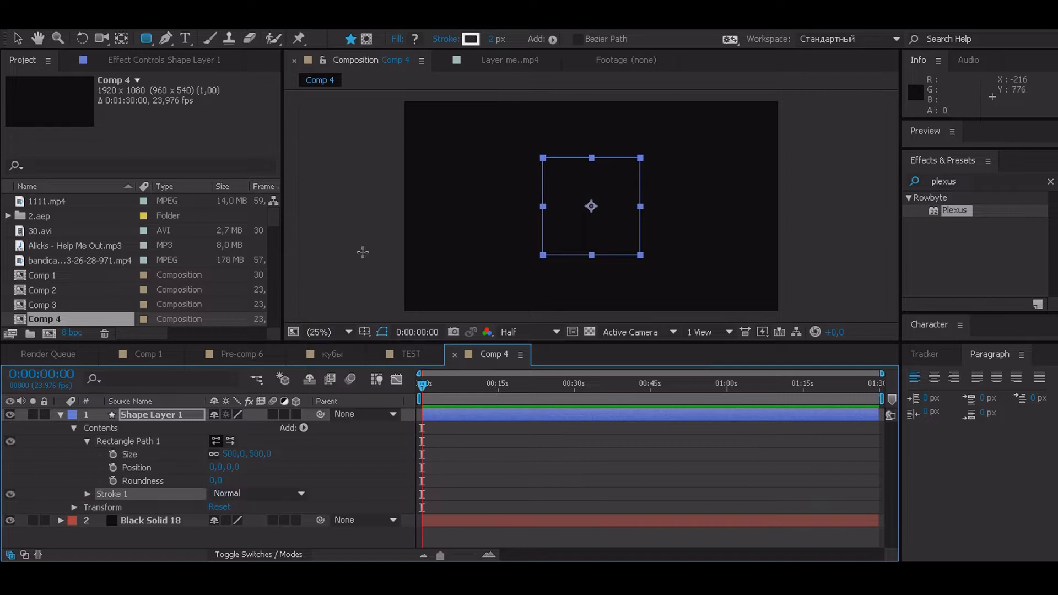
click(88, 494)
scroll(165, 485, down, 2)
drag(216, 489, 219, 489)
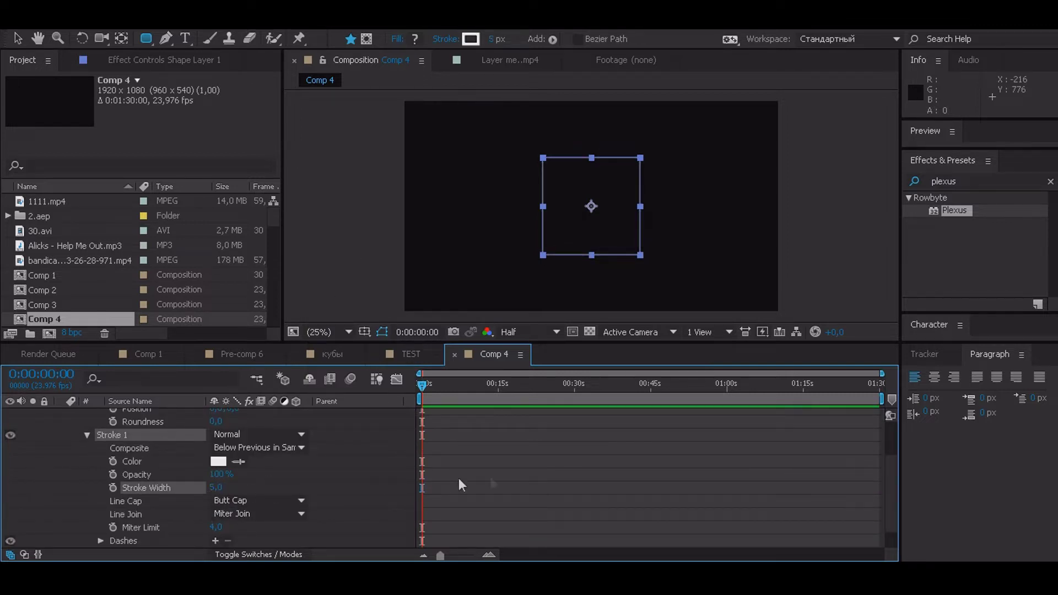
click(525, 481)
click(87, 435)
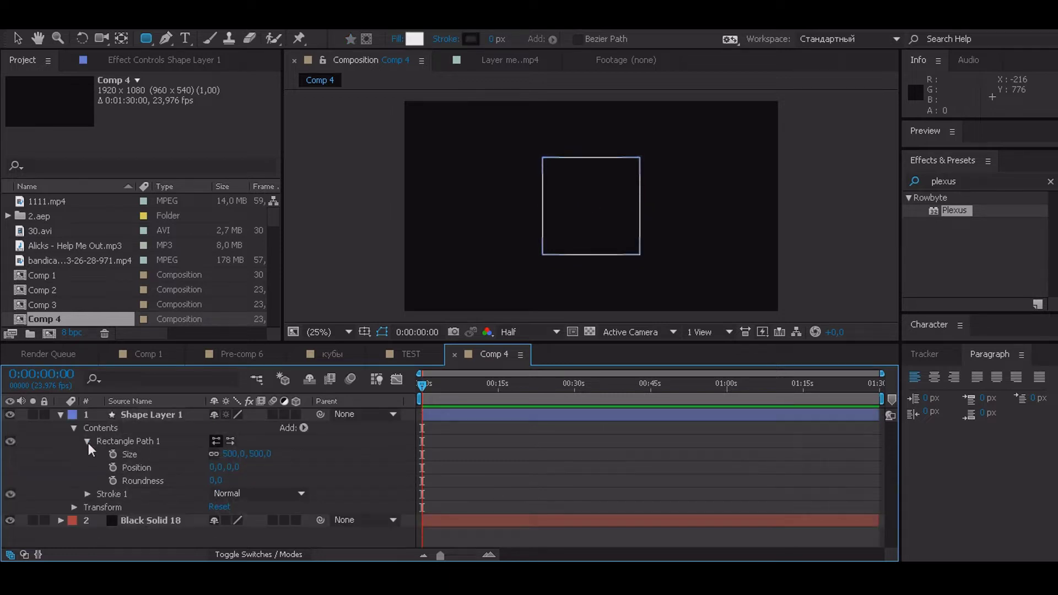
click(75, 427)
click(88, 415)
Duplicate the square into Shape Layers 1–4 and make all four 3D.
click(62, 415)
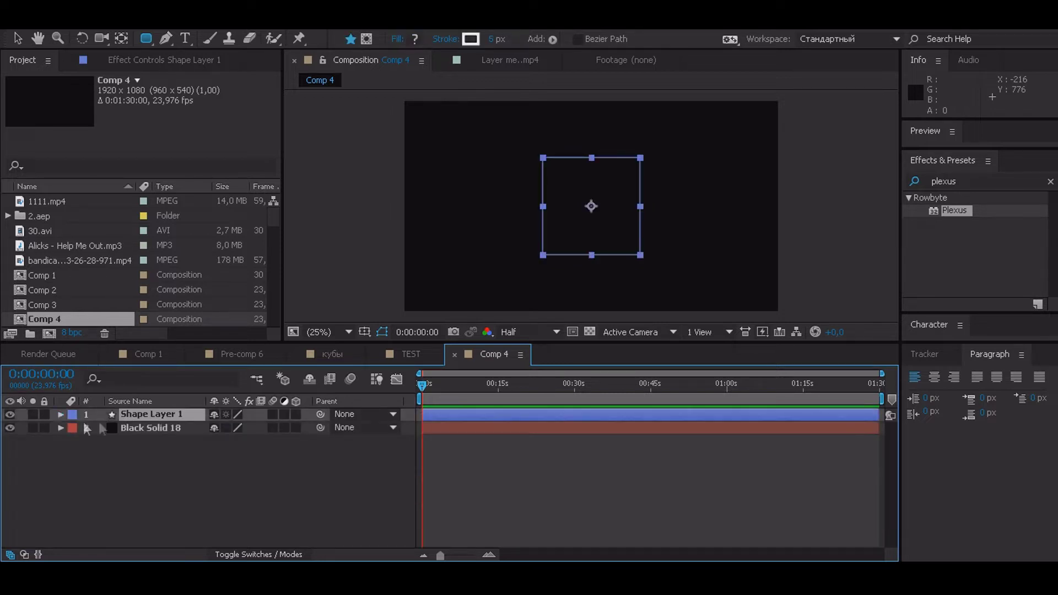
key(ctrl+d)
key(ctrl+d)
key(ctrl+d)
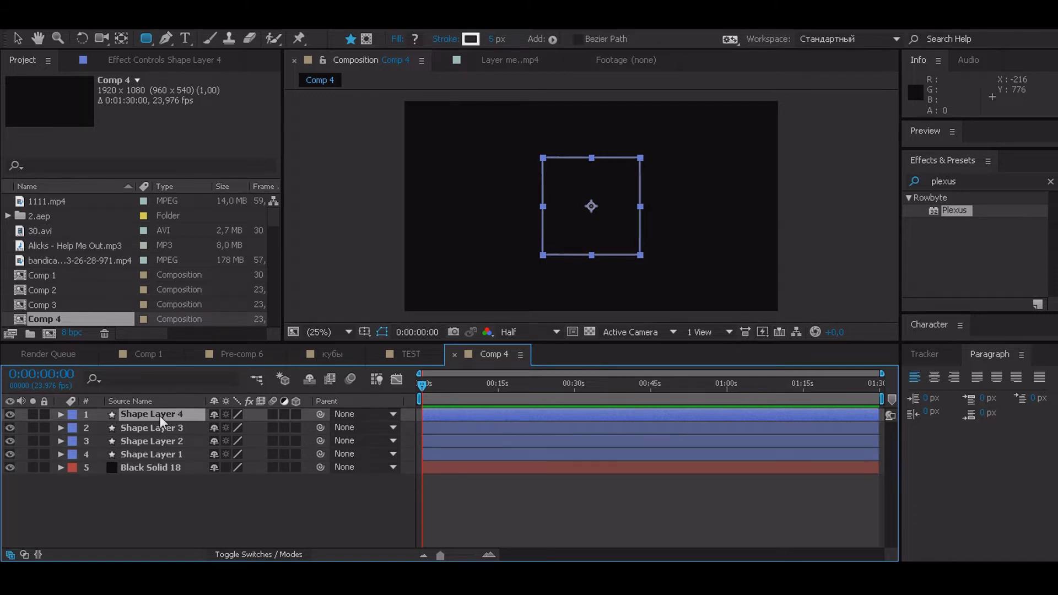
click(180, 456)
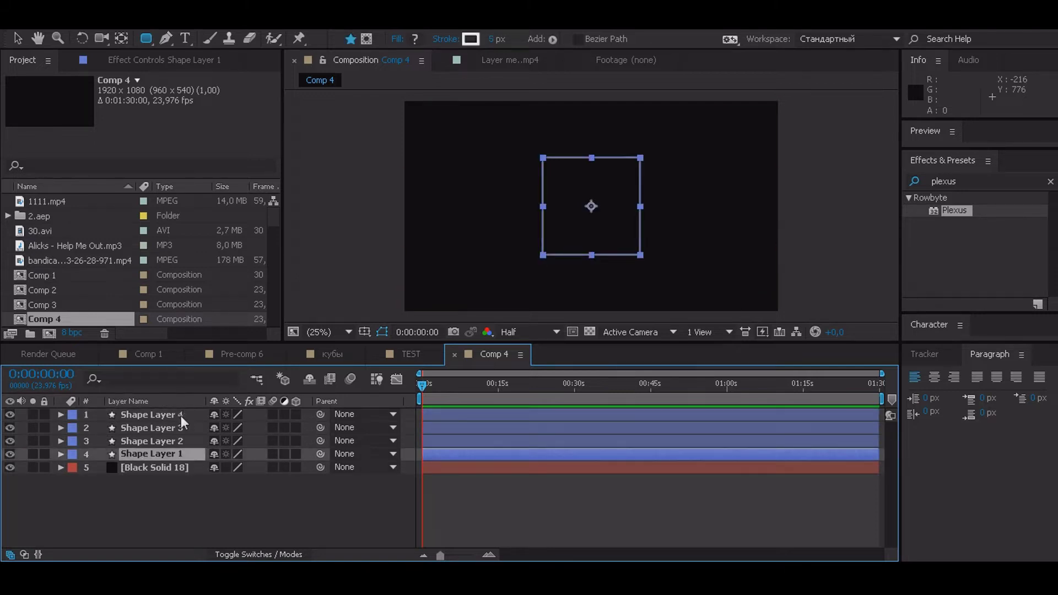
shift+click(177, 417)
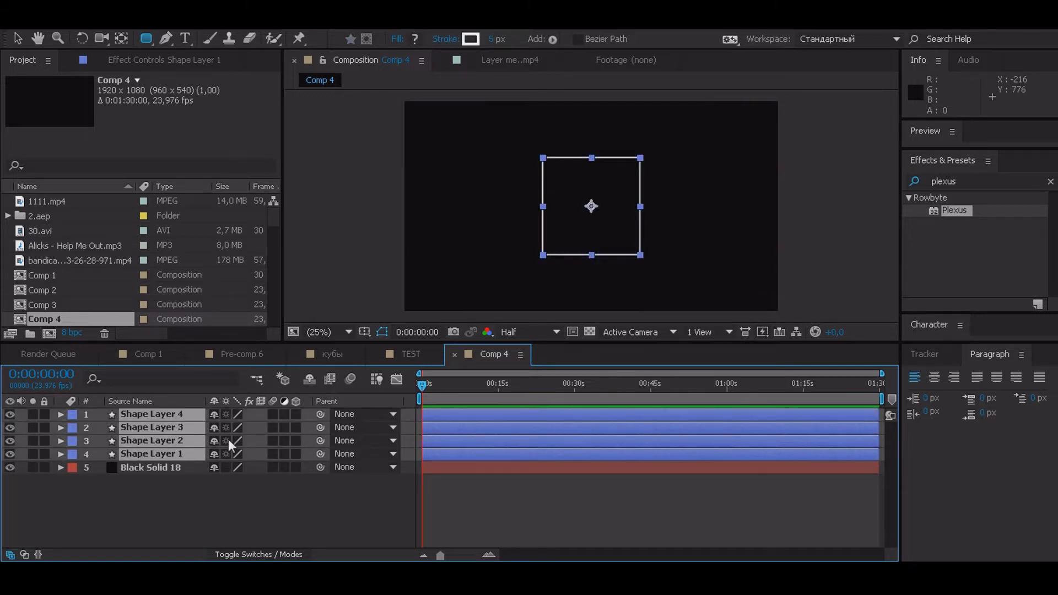
click(296, 428)
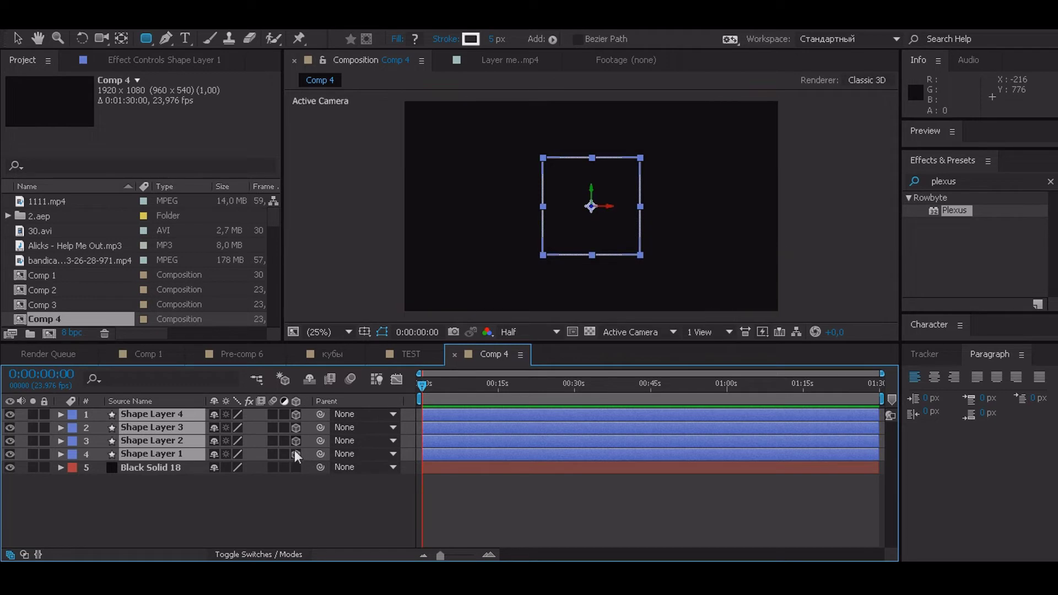
Set the anchor point Z of all four shape layers to 250.
key(a)
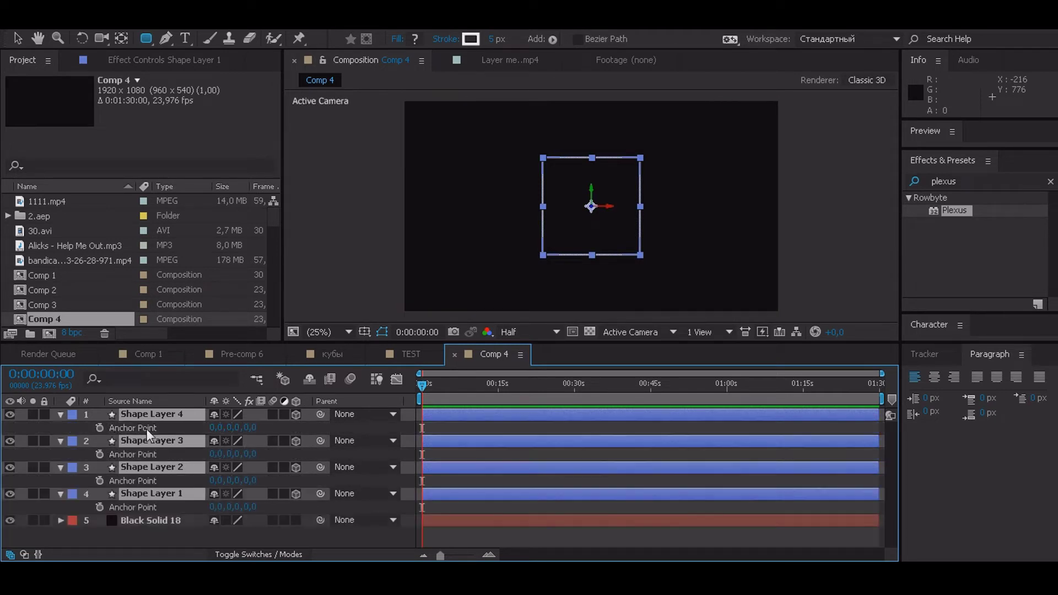
click(249, 428)
text(0)
key(Return)
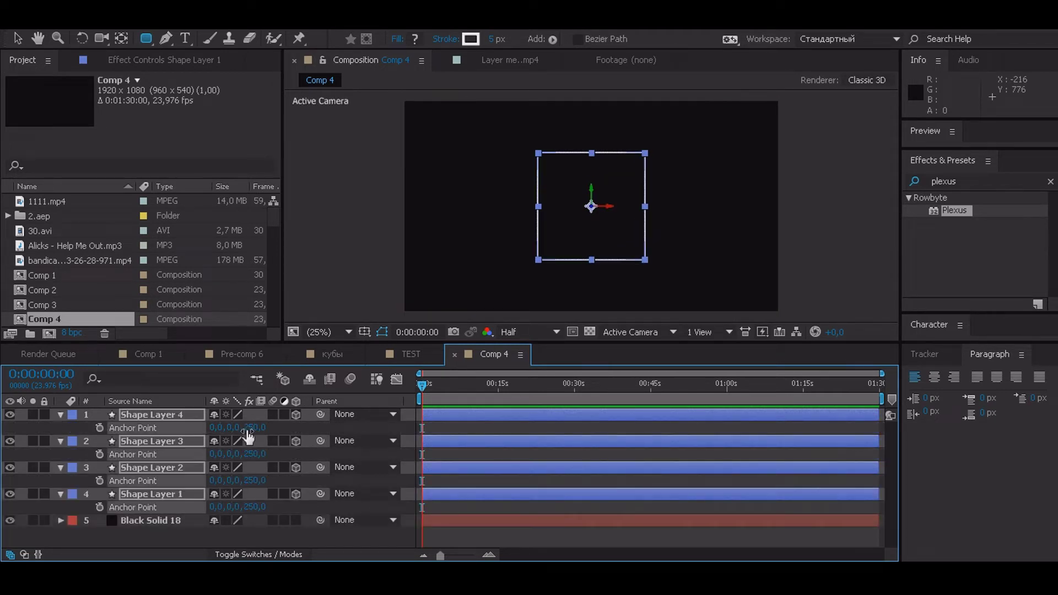
key(r)
scroll(197, 432, down, 3)
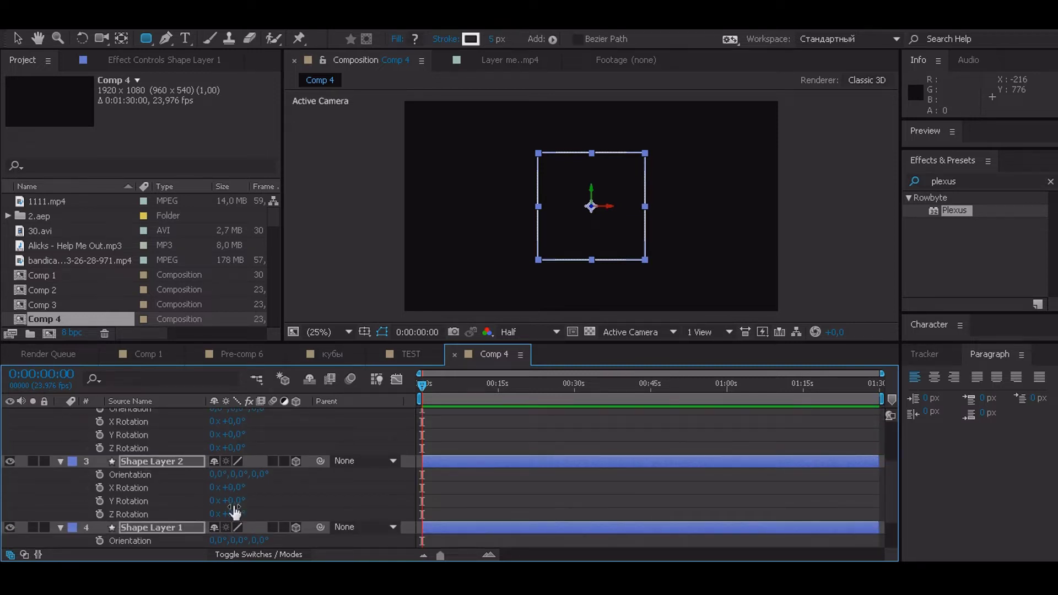
Keep Shape Layer 4's Y rotation at 0° and rotate Shape Layer 3 to -90°.
scroll(235, 512, up, 3)
click(192, 414)
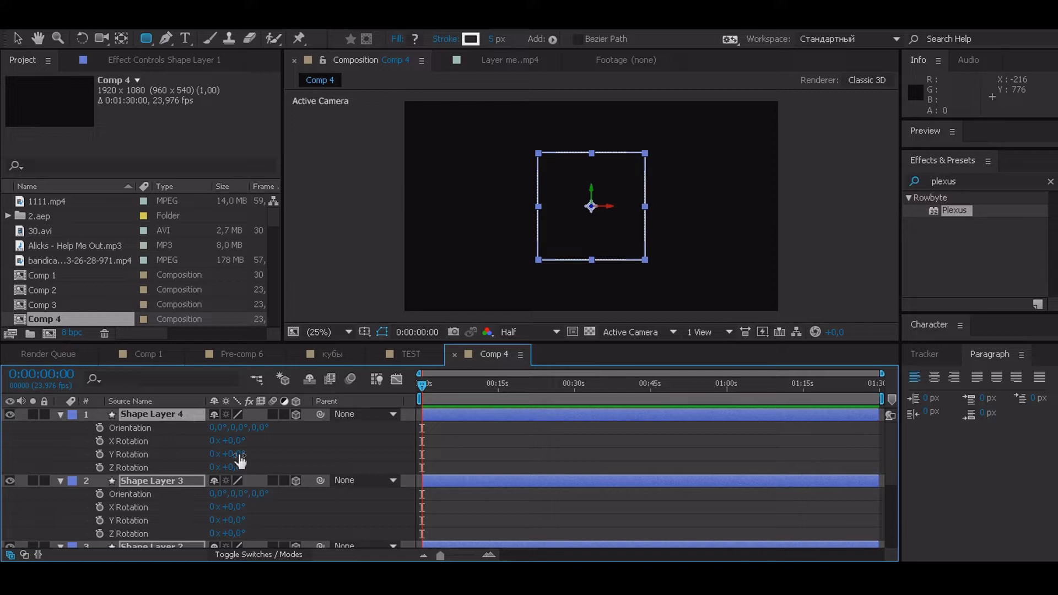
click(311, 462)
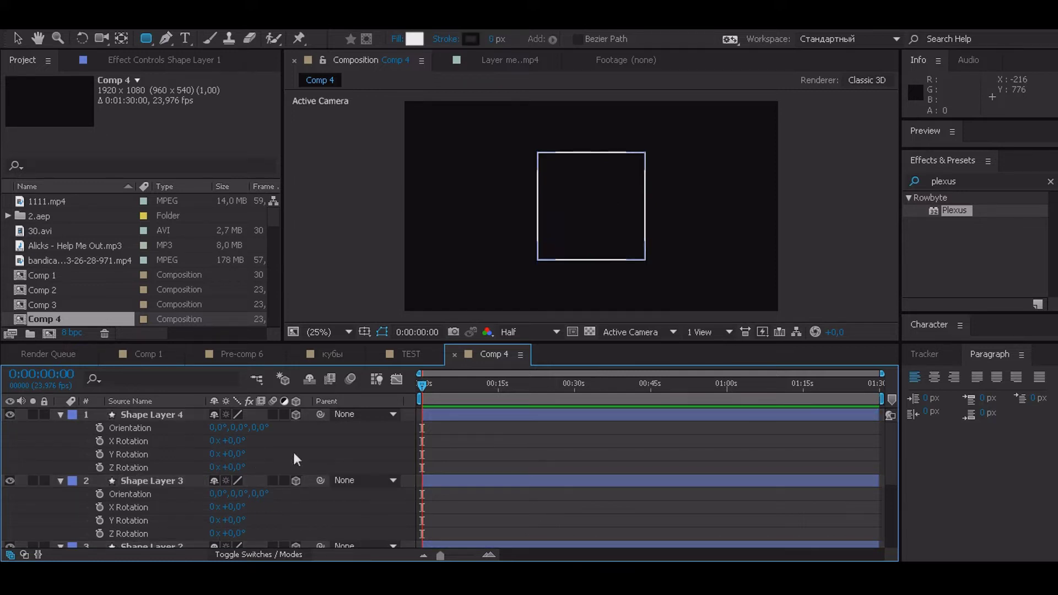
click(236, 454)
key(Return)
scroll(373, 453, down, 3)
click(236, 480)
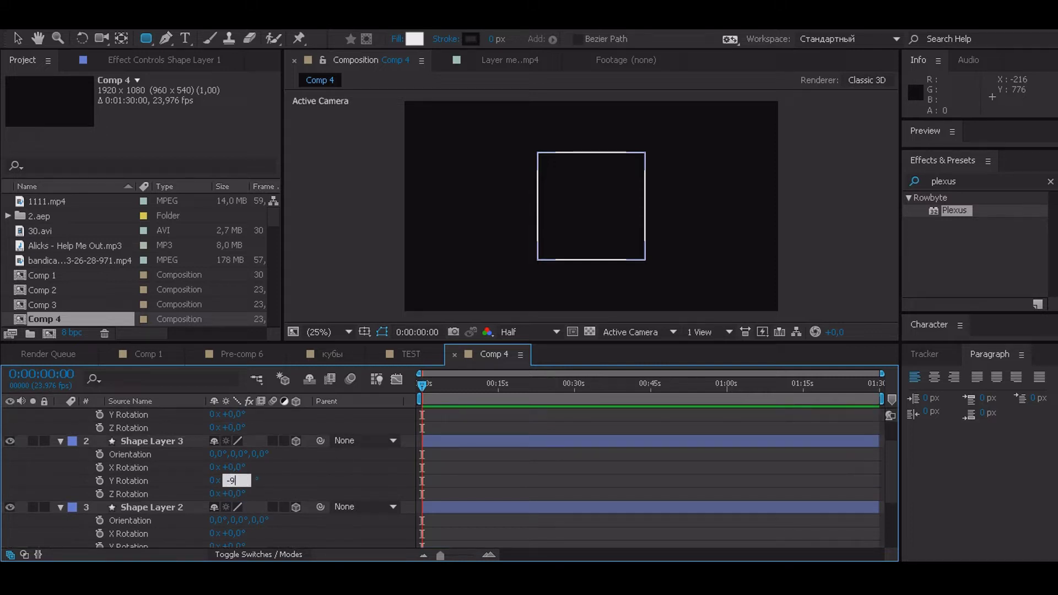
text(0)
key(Return)
Rotate Shape Layer 2 to -180° and Shape Layer 1 to -270° on Y.
scroll(240, 485, down, 2)
click(236, 506)
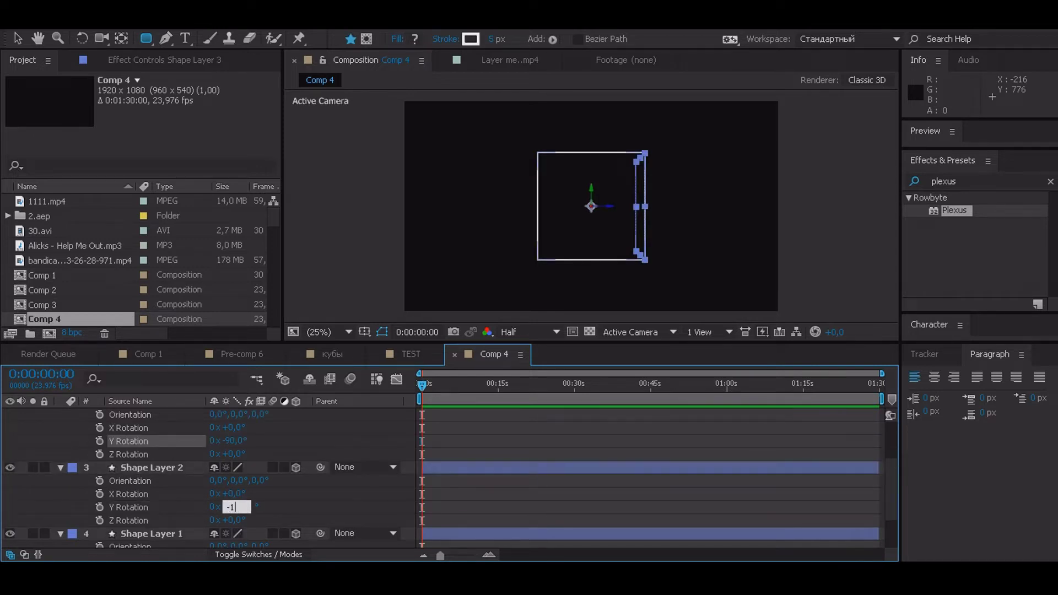
text(80)
key(Return)
scroll(231, 472, down, 4)
click(228, 514)
text(-270)
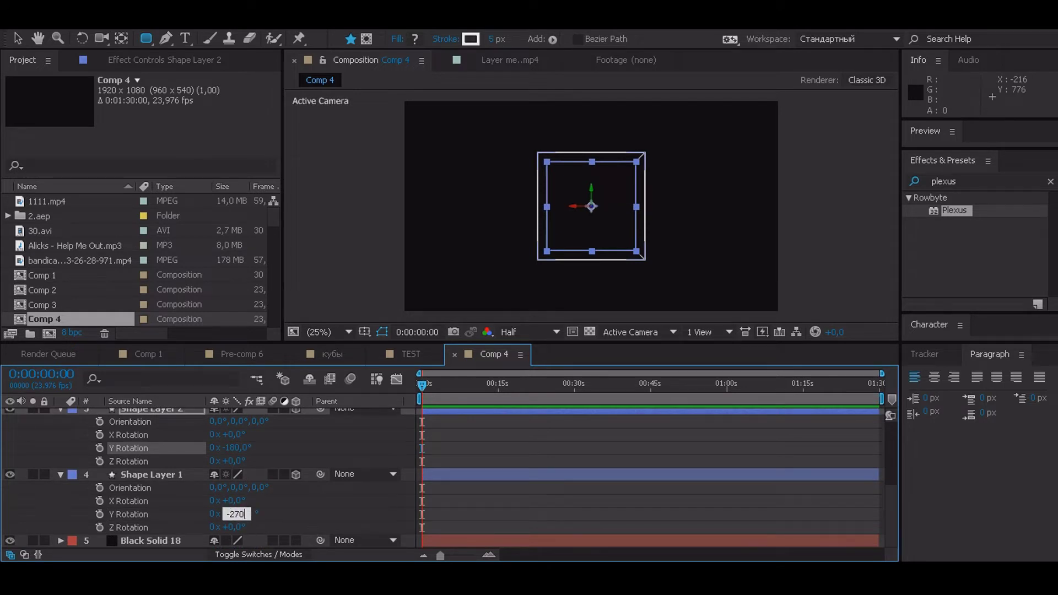
key(Return)
Collapse the rotation properties of all four shape layers and deselect them.
click(537, 448)
scroll(140, 454, up, 3)
click(167, 514)
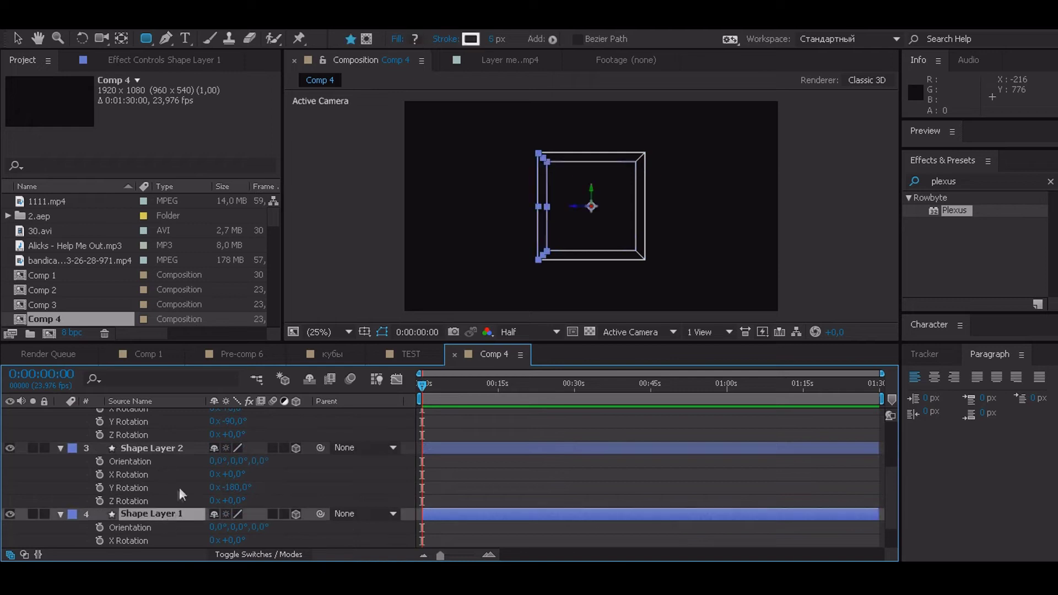
scroll(176, 491, up, 7)
shift+click(156, 415)
click(60, 416)
click(240, 481)
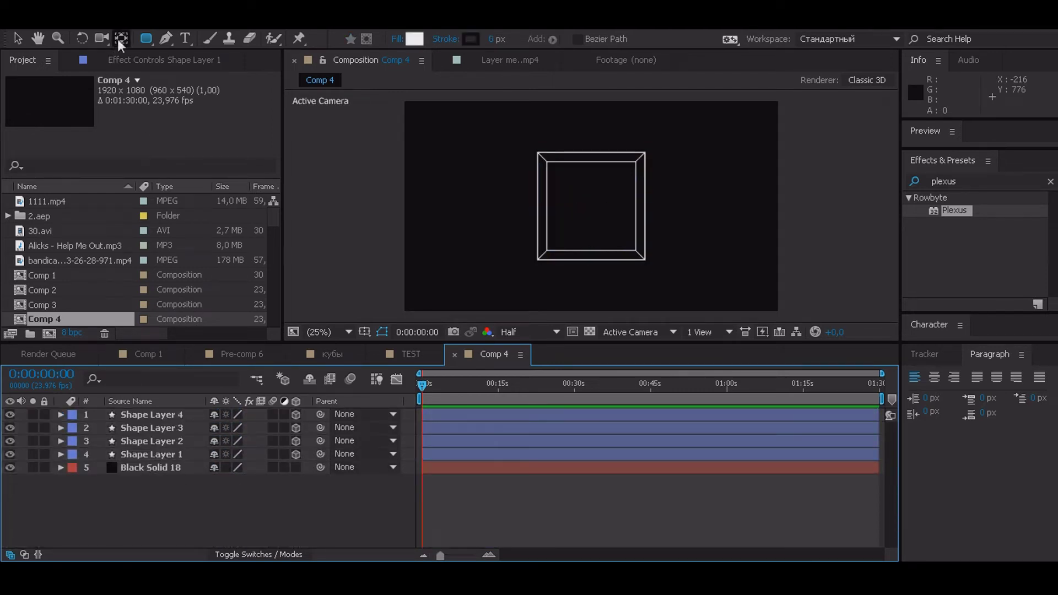
right_click(306, 510)
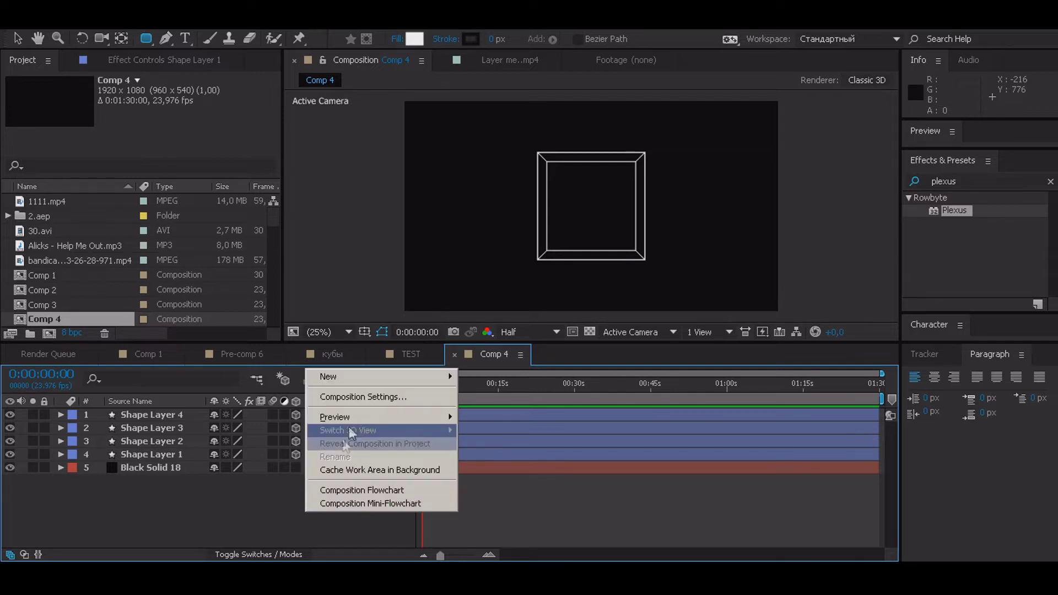
Add a 35mm Camera 1 layer at the top of Comp 4.
mouse_move(366, 379)
click(488, 437)
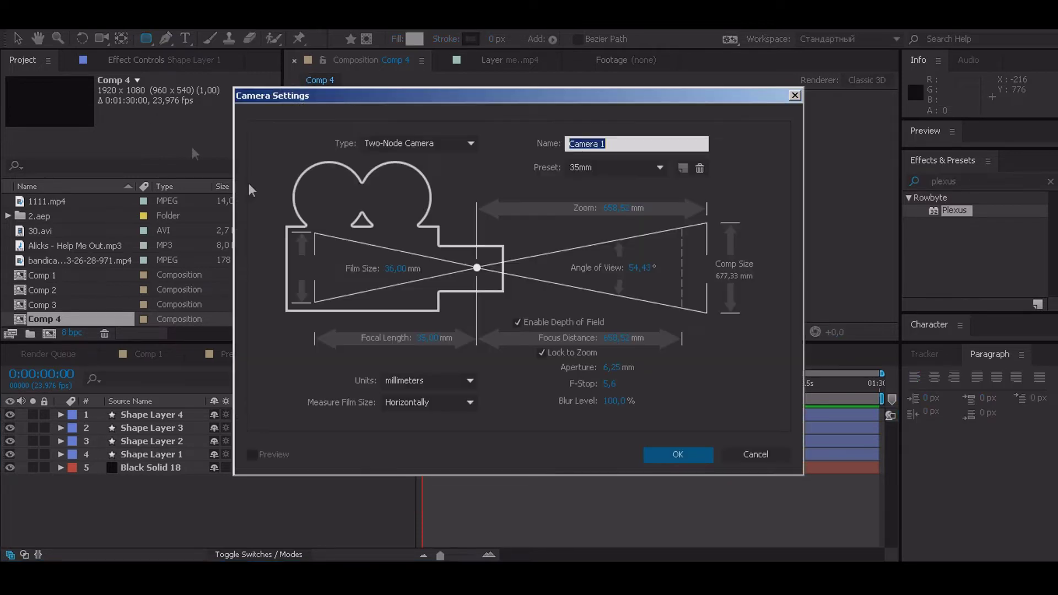
click(669, 456)
click(269, 491)
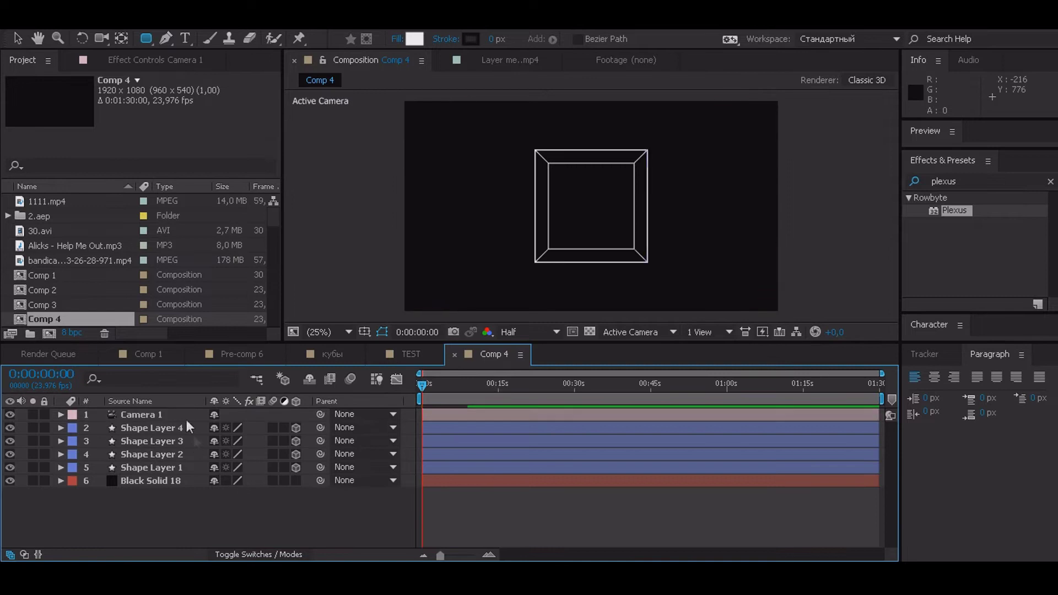
click(170, 415)
Test-orbit Camera 1 around the cube, then undo back to the front view.
click(103, 39)
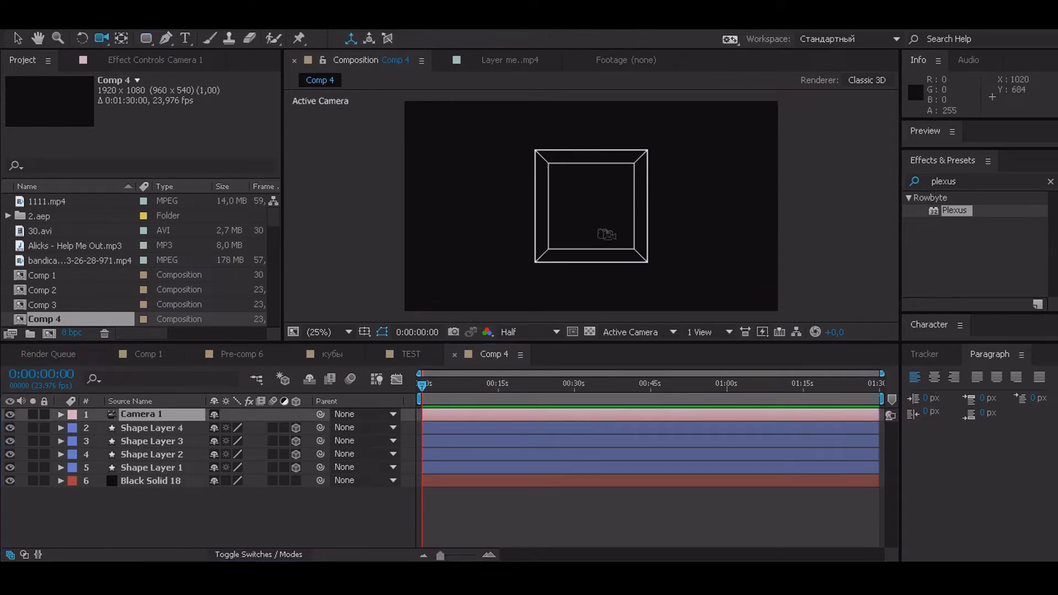
mouse_move(682, 220)
mouse_down()
mouse_move(706, 212)
mouse_move(650, 256)
mouse_up()
key(ctrl+z)
click(616, 541)
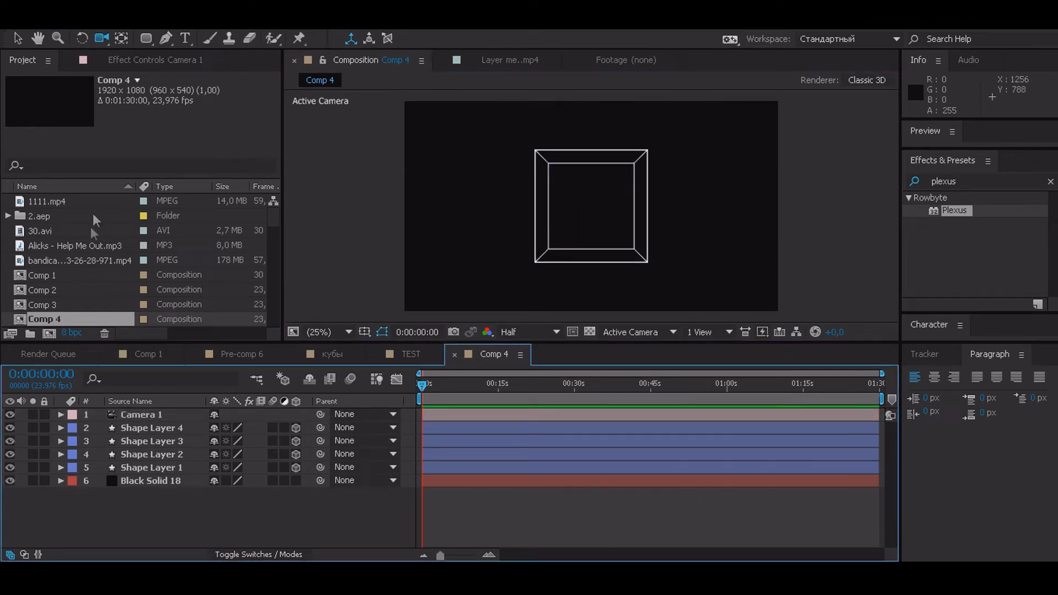
Place the anime JPG into Comp 4 as a 3D layer and show its transform properties.
scroll(75, 253, down, 2)
scroll(82, 277, down, 3)
scroll(81, 276, up, 5)
scroll(83, 277, down, 1)
scroll(82, 277, down, 3)
scroll(83, 277, down, 3)
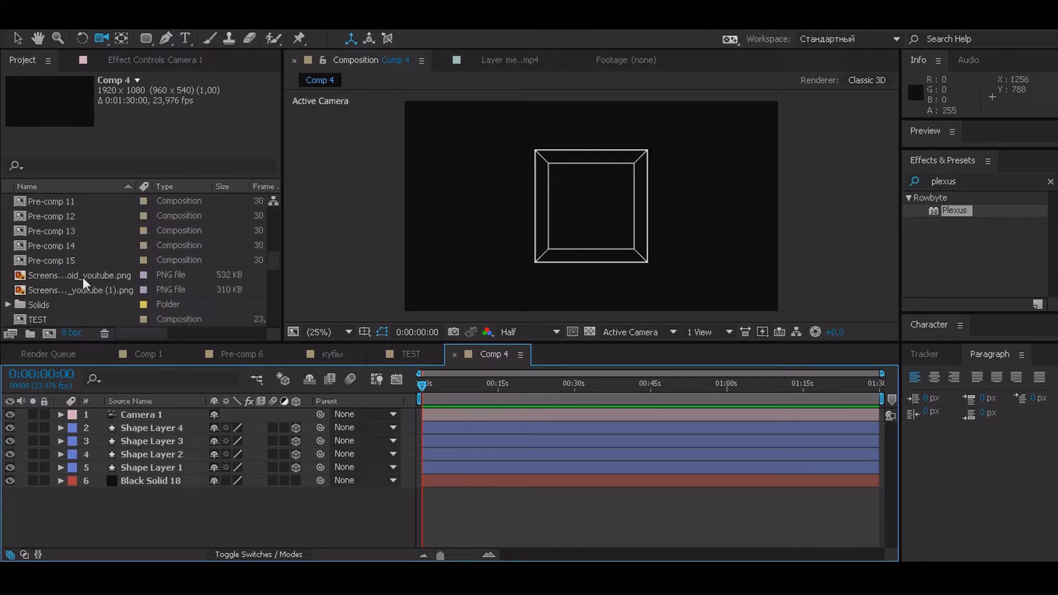
scroll(83, 277, down, 3)
scroll(83, 277, down, 1)
mouse_move(88, 275)
mouse_down()
mouse_move(157, 511)
mouse_move(167, 418)
mouse_up()
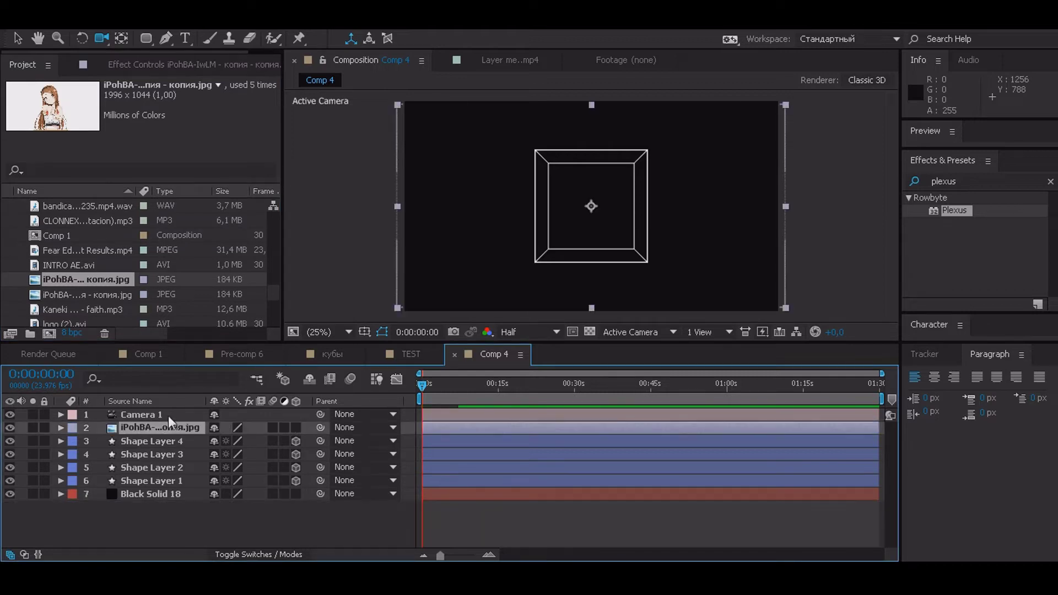
click(296, 428)
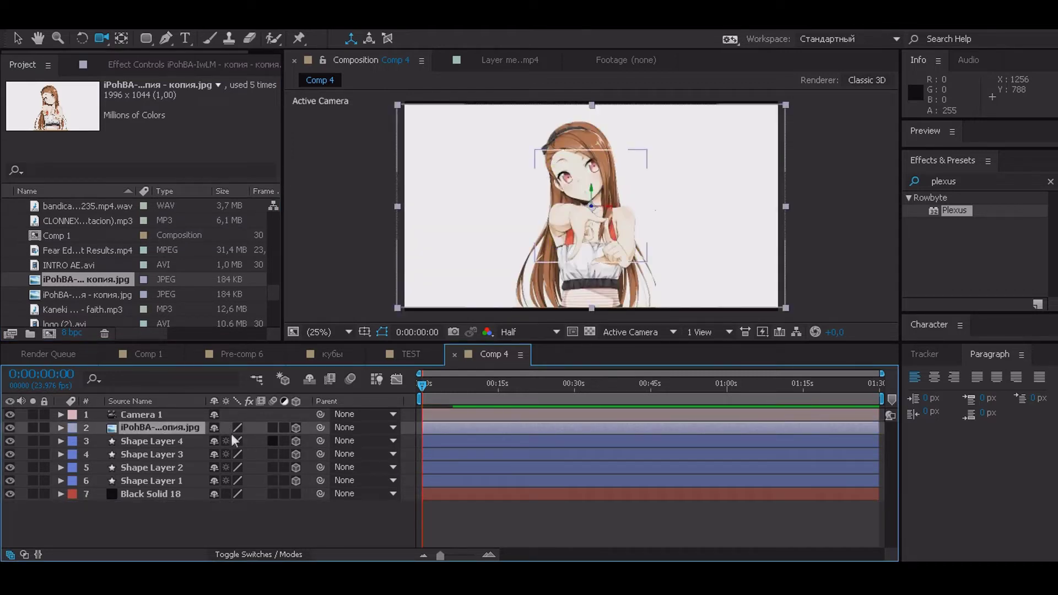
click(61, 428)
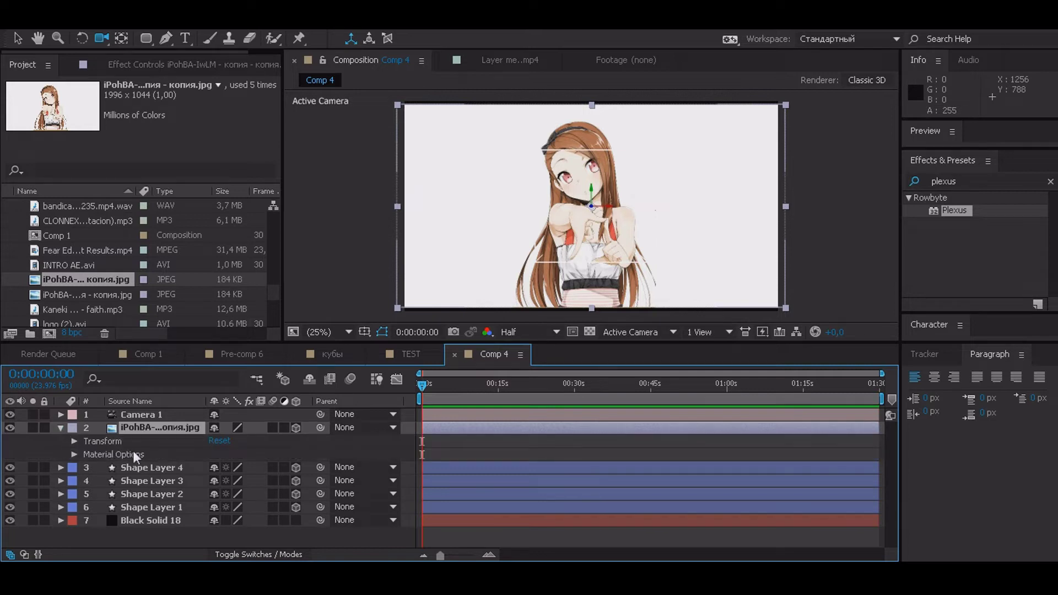
click(74, 441)
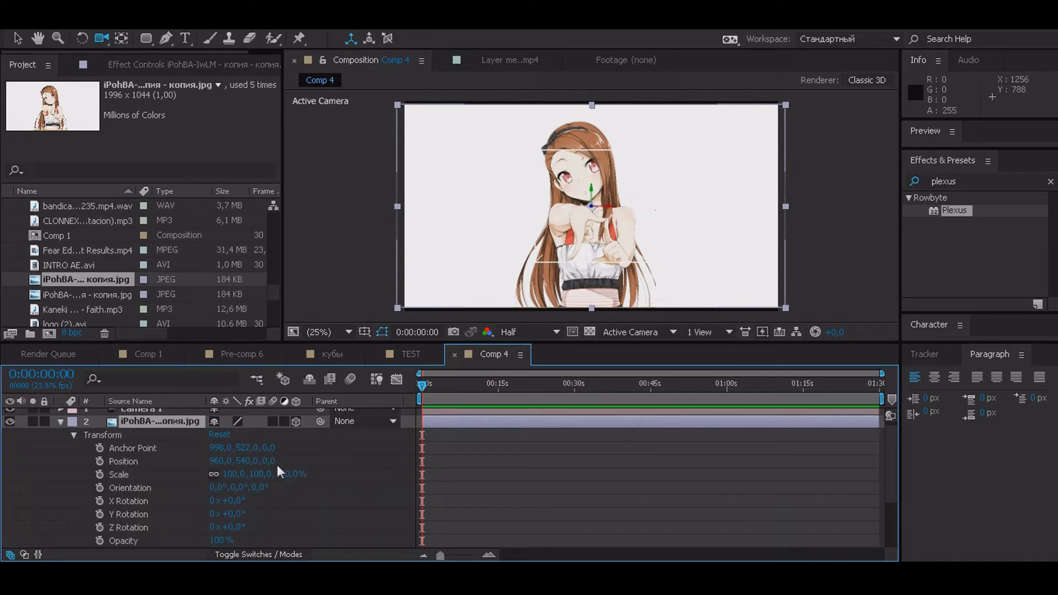
Set the image's anchor point Z to 250, scale to 81% and opacity to 20%.
click(271, 447)
text(50)
key(Return)
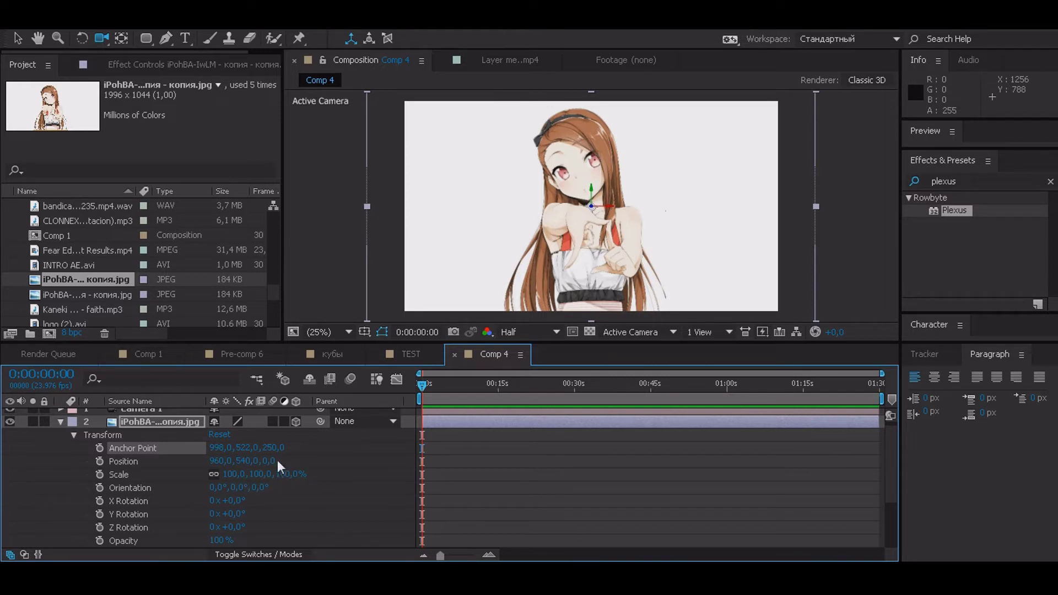
drag(294, 481, 282, 477)
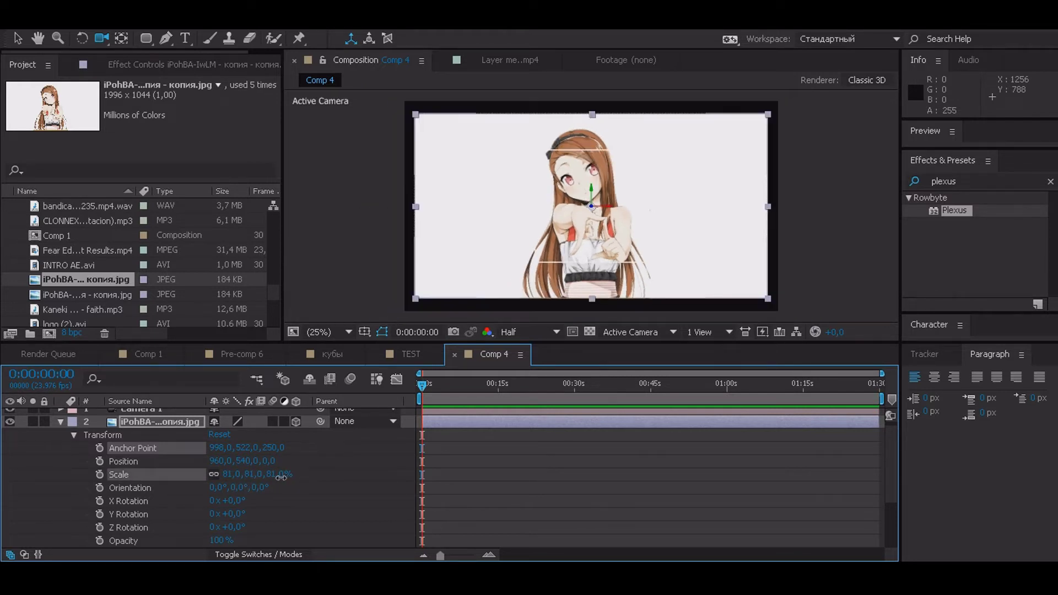
click(219, 541)
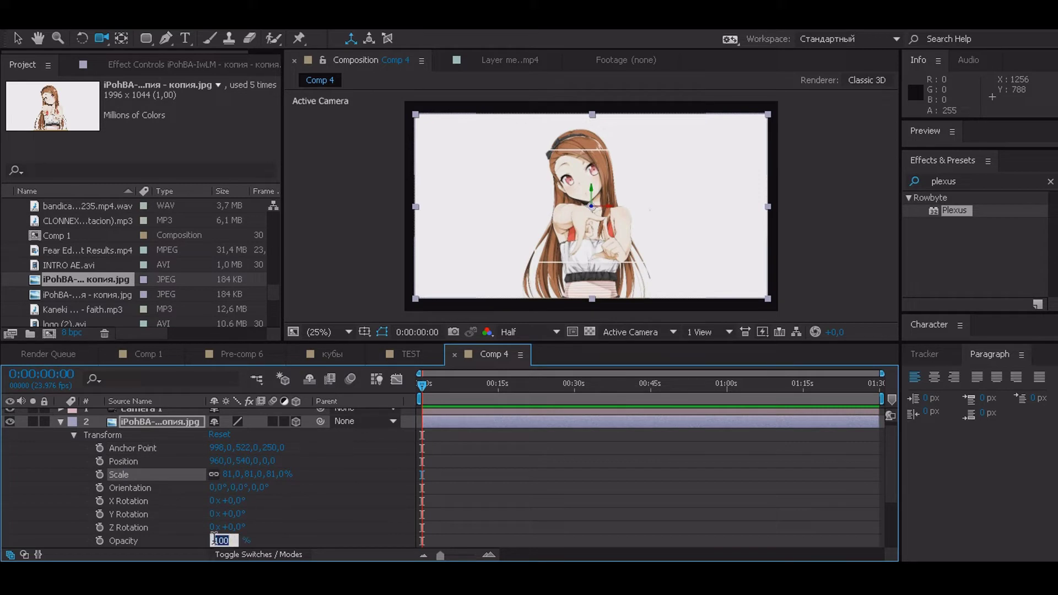
text(20)
key(Return)
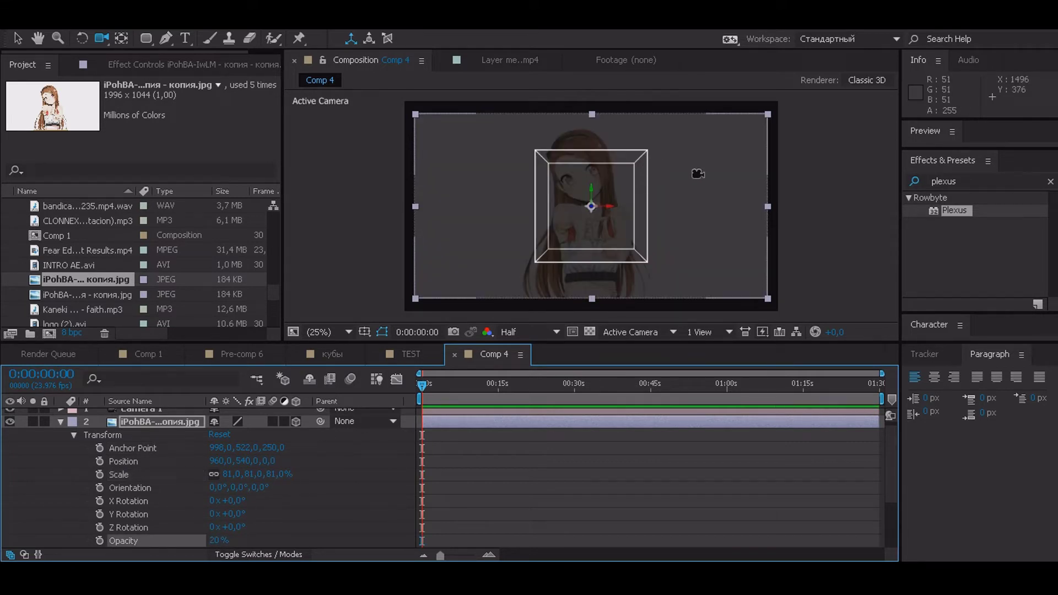
Orbit the view into perspective and push the image's anchor Z to 310.
click(18, 37)
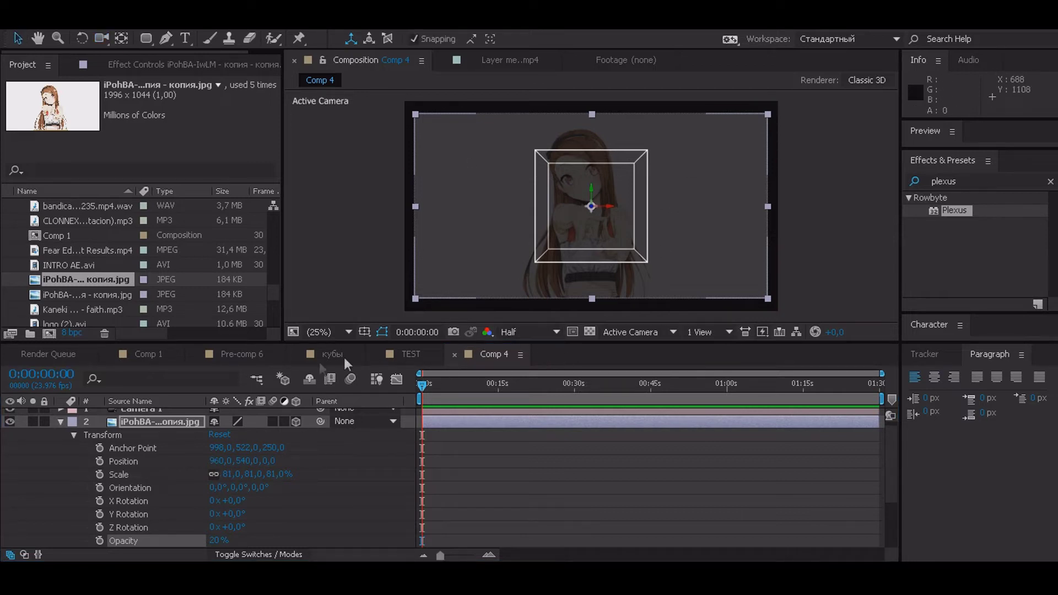
key(c)
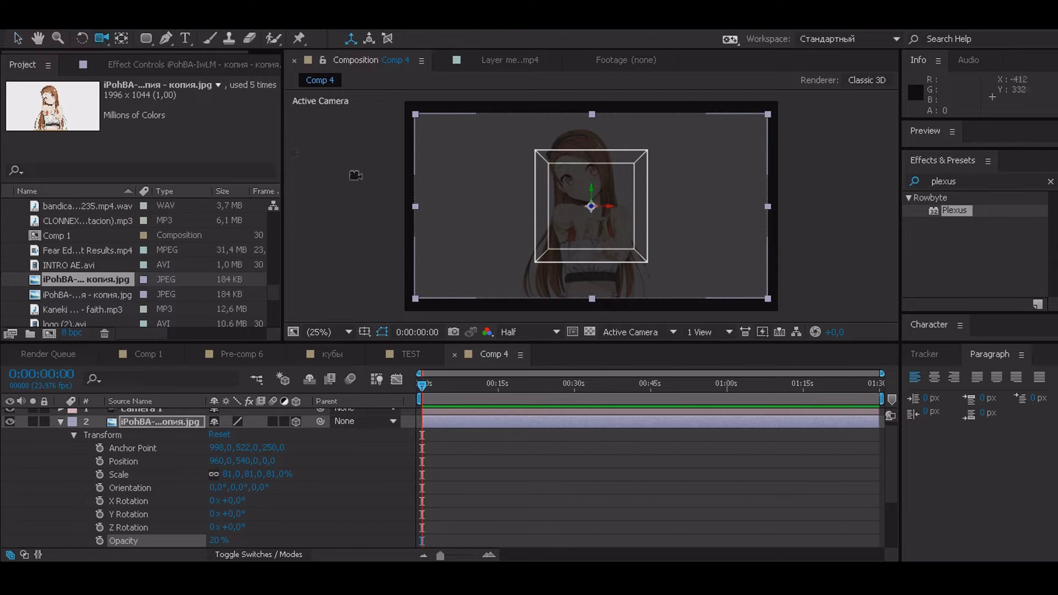
drag(438, 222, 504, 220)
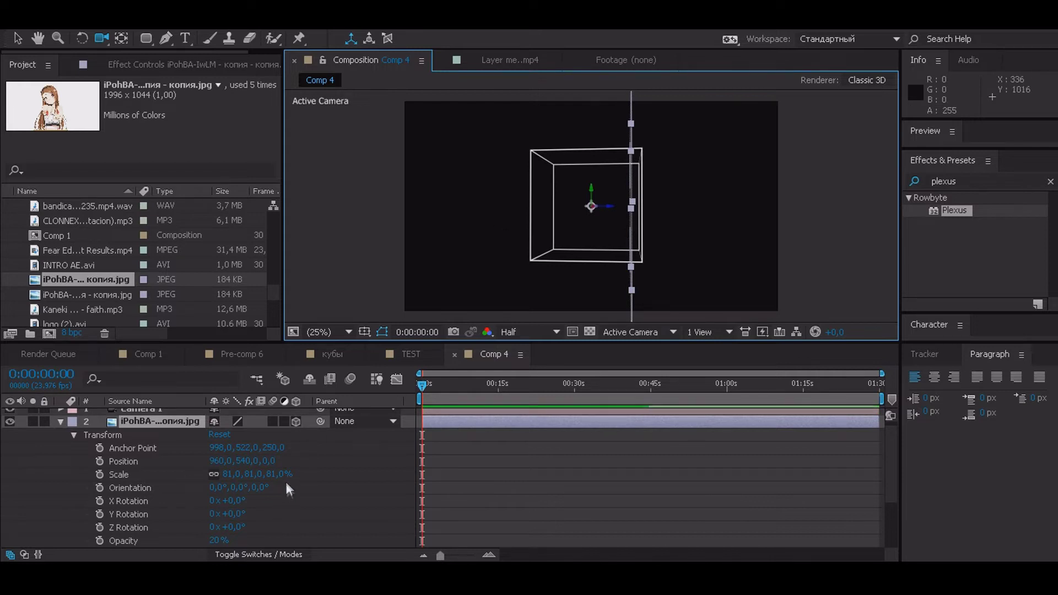
drag(277, 447, 317, 447)
drag(707, 224, 707, 246)
Zoom the viewer to 50% and orbit the camera to inspect the image's placement.
key(period)
key(period)
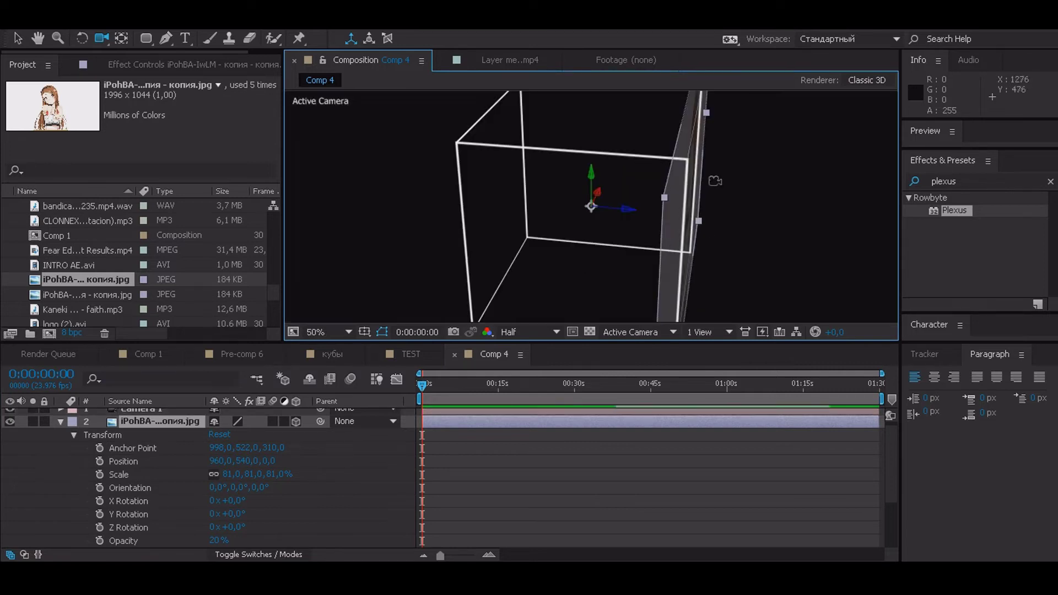
scroll(645, 246, up, 2)
scroll(644, 248, up, 1)
scroll(678, 247, up, 1)
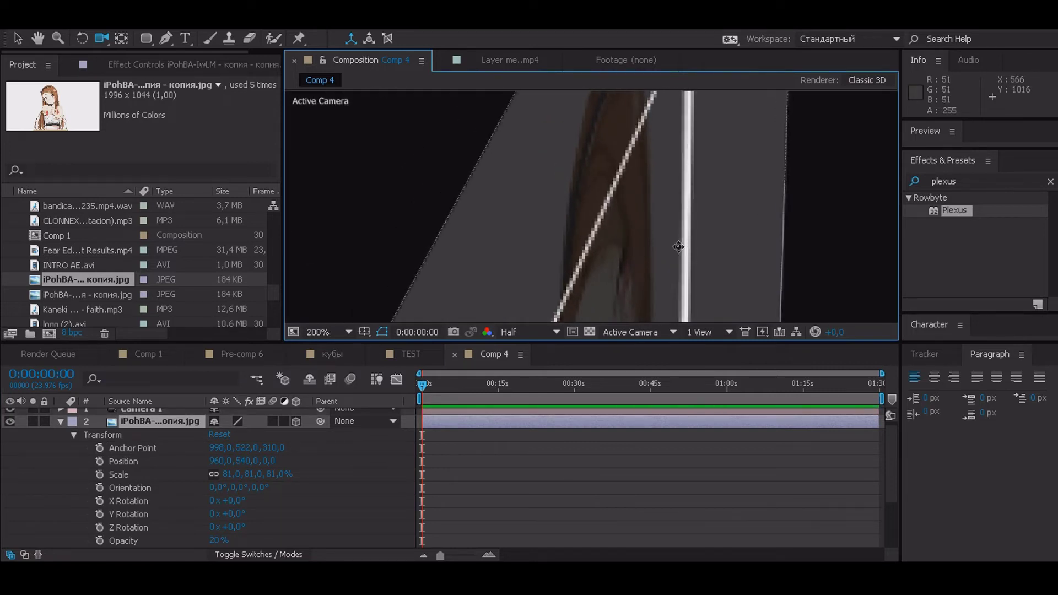
mouse_move(806, 230)
mouse_down()
mouse_move(860, 253)
mouse_move(717, 202)
mouse_up()
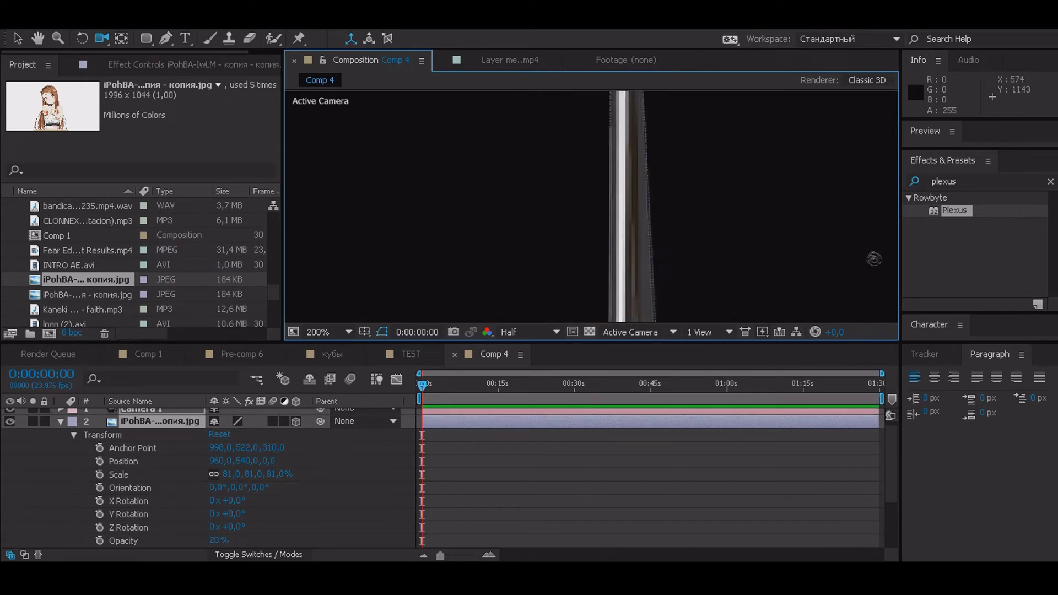
scroll(689, 225, down, 3)
scroll(689, 229, down, 2)
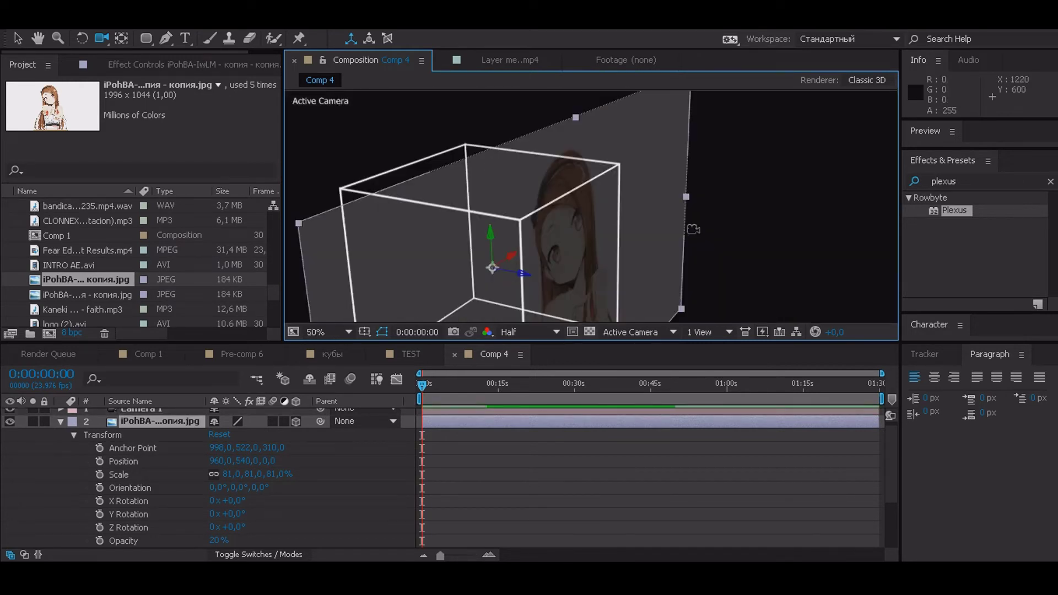
scroll(702, 231, down, 3)
drag(684, 217, 631, 203)
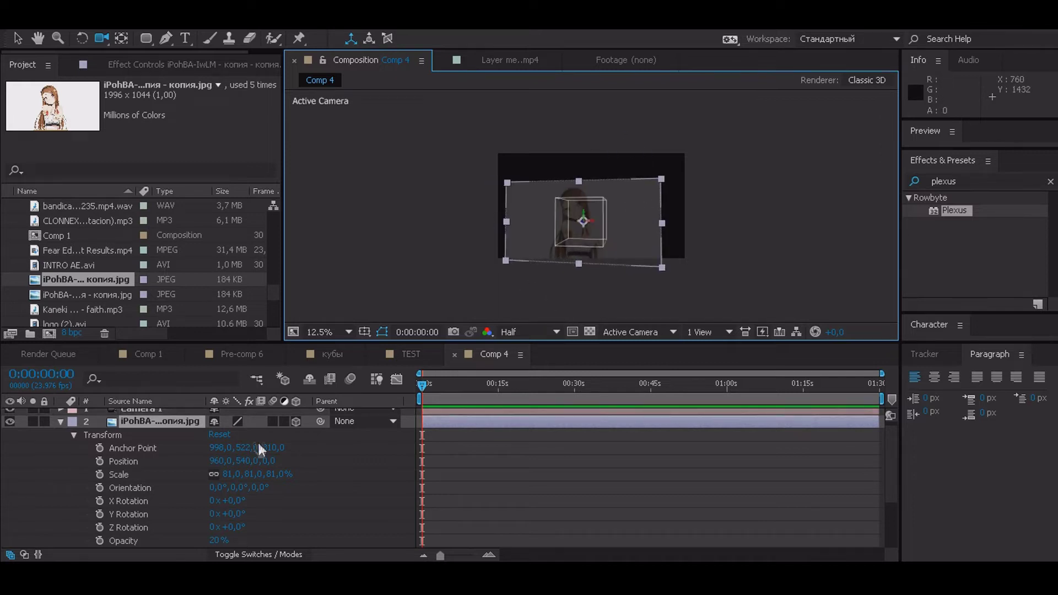
scroll(64, 441, up, 2)
click(62, 415)
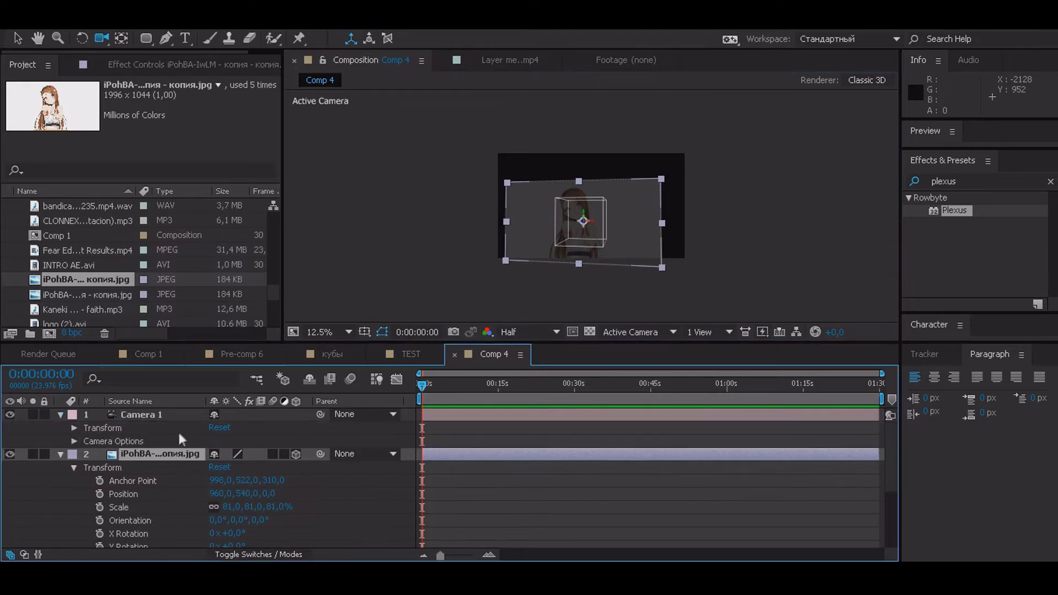
Reset Camera 1's transform so it faces the cube straight on.
click(227, 427)
click(711, 214)
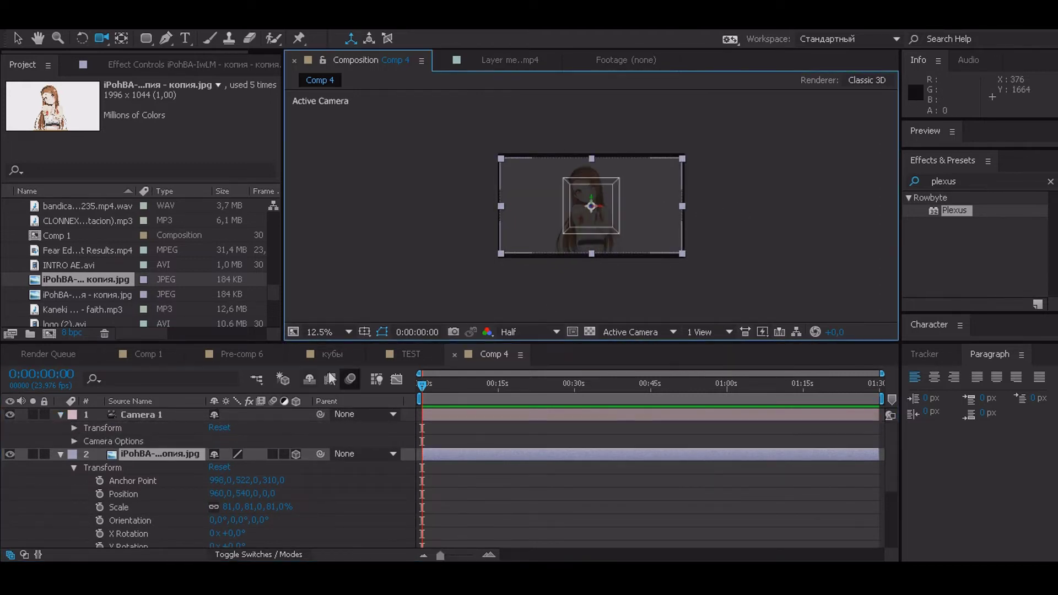
click(60, 416)
key(v)
Set the viewer to Full resolution and move the image lower, to position 960, 654, 0.
scroll(722, 239, up, 3)
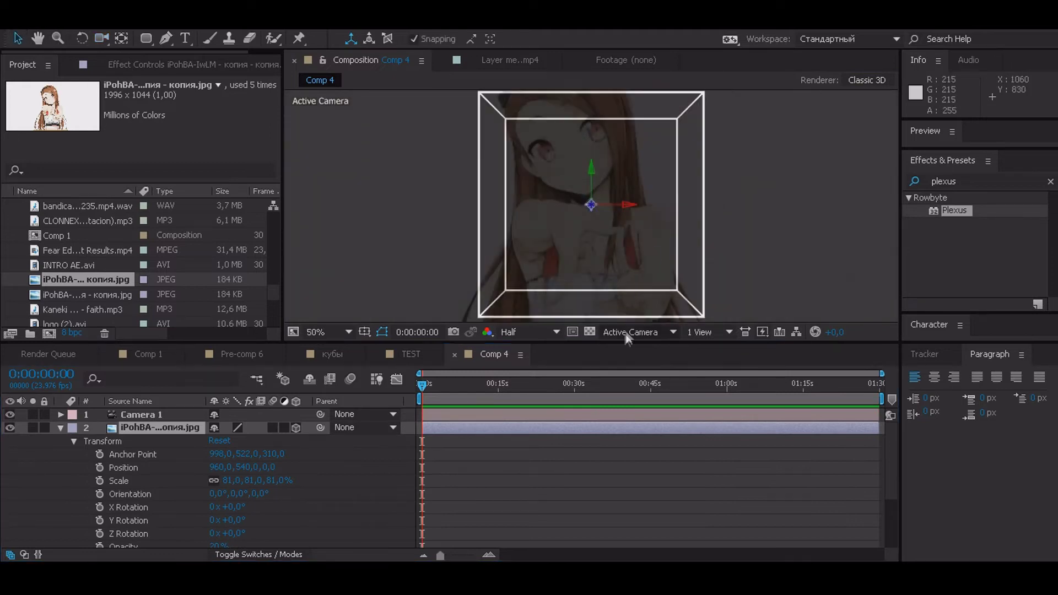
drag(614, 341, 597, 405)
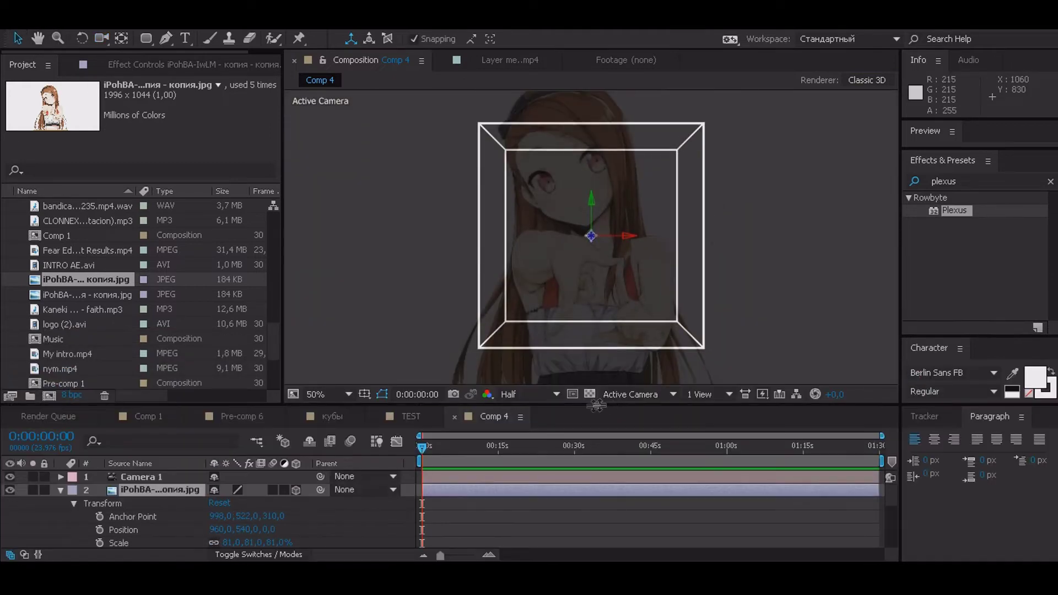
click(527, 397)
click(518, 431)
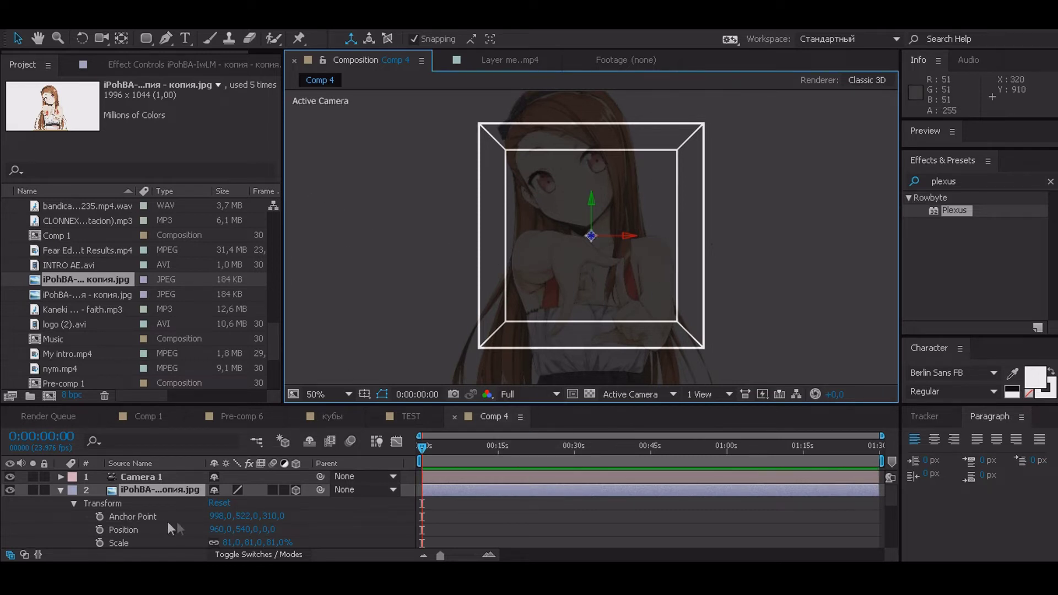
drag(245, 530, 313, 533)
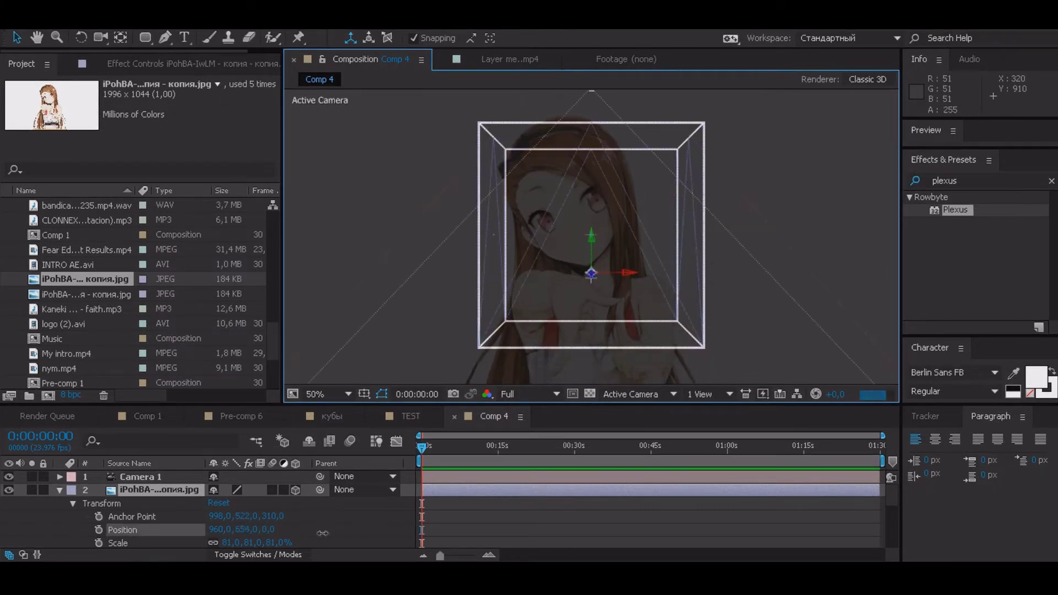
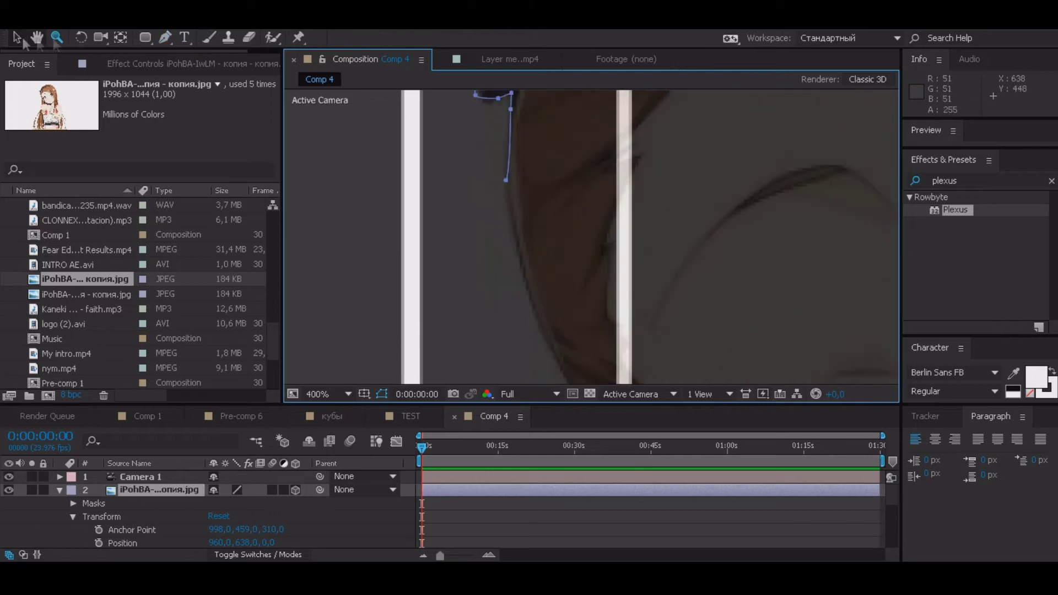
Pan around the enlarged girl image and collapse its Transform properties.
scroll(503, 171, right, 3)
mouse_move(477, 279)
mouse_down()
mouse_move(674, 267)
mouse_move(534, 302)
mouse_move(571, 309)
mouse_move(475, 273)
mouse_move(463, 256)
mouse_move(507, 209)
mouse_move(515, 230)
mouse_up()
scroll(551, 193, down, 4)
drag(573, 407, 578, 293)
scroll(573, 248, down, 4)
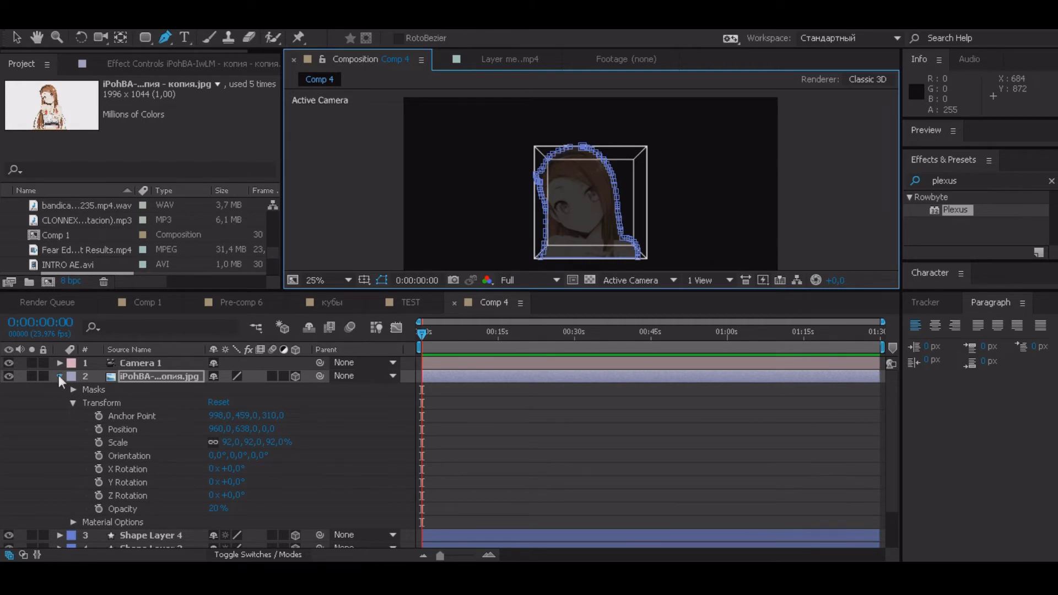
click(59, 376)
Hide Shape Layer 2 and Shape Layer 1, deselect, and enlarge the composition viewer.
click(9, 416)
click(9, 429)
click(561, 505)
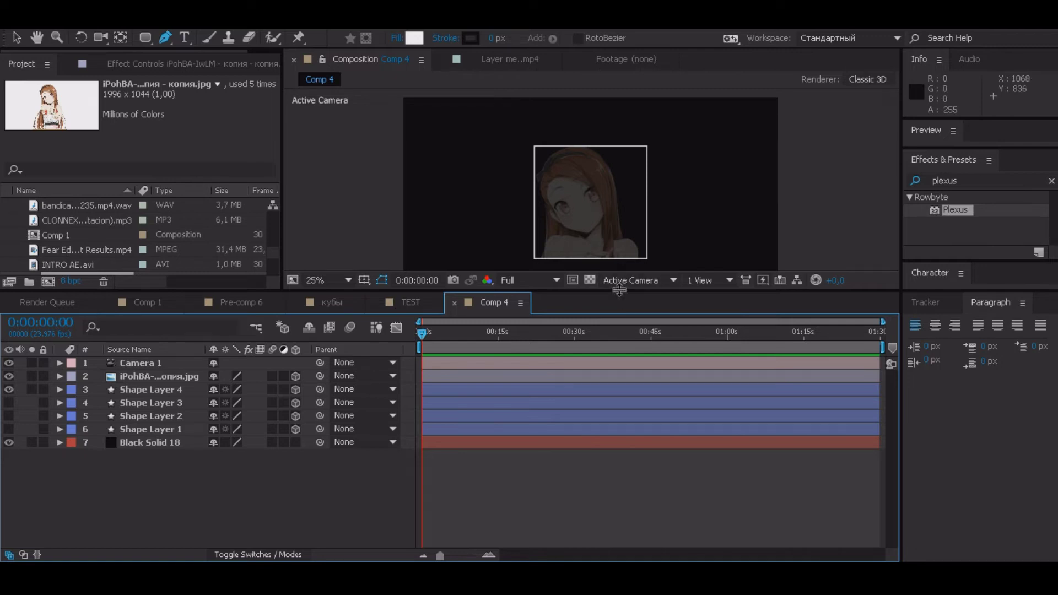
drag(619, 290, 619, 329)
scroll(612, 237, up, 4)
scroll(612, 237, down, 2)
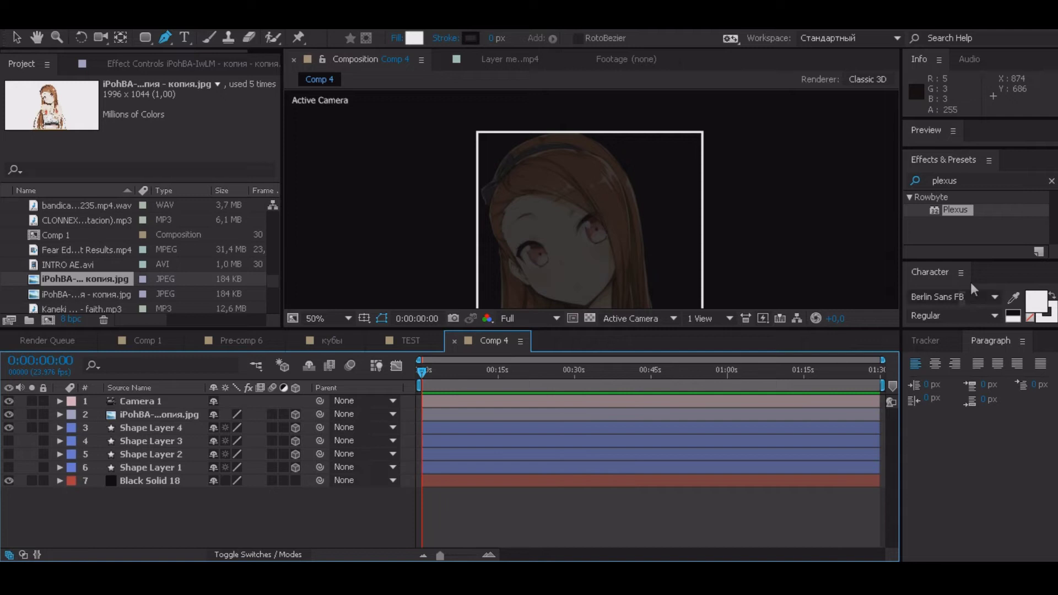
Search 'find' and apply Find Edges to the girl image layer.
click(1052, 182)
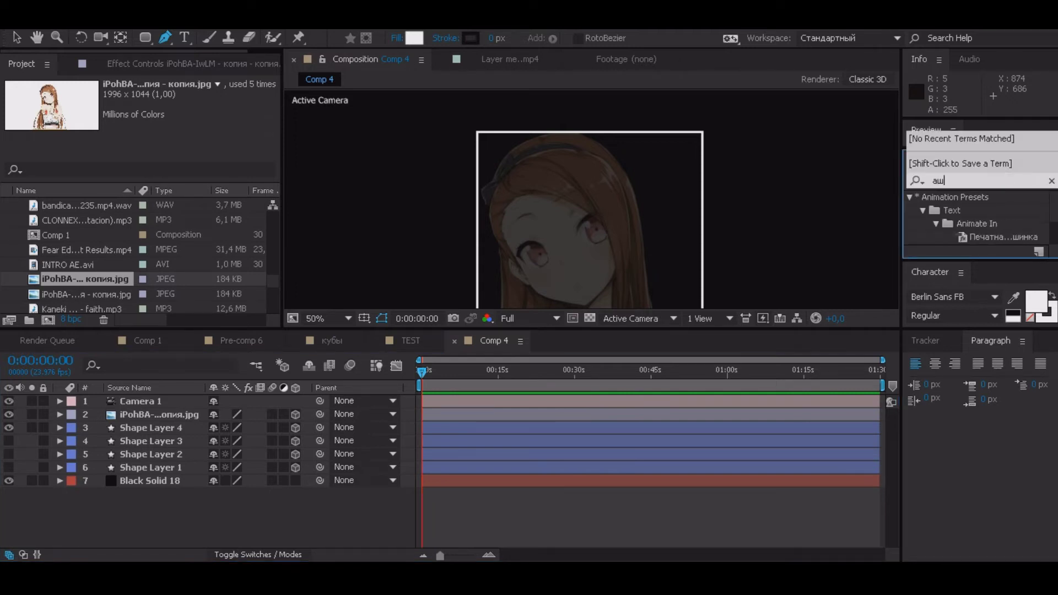
text(find)
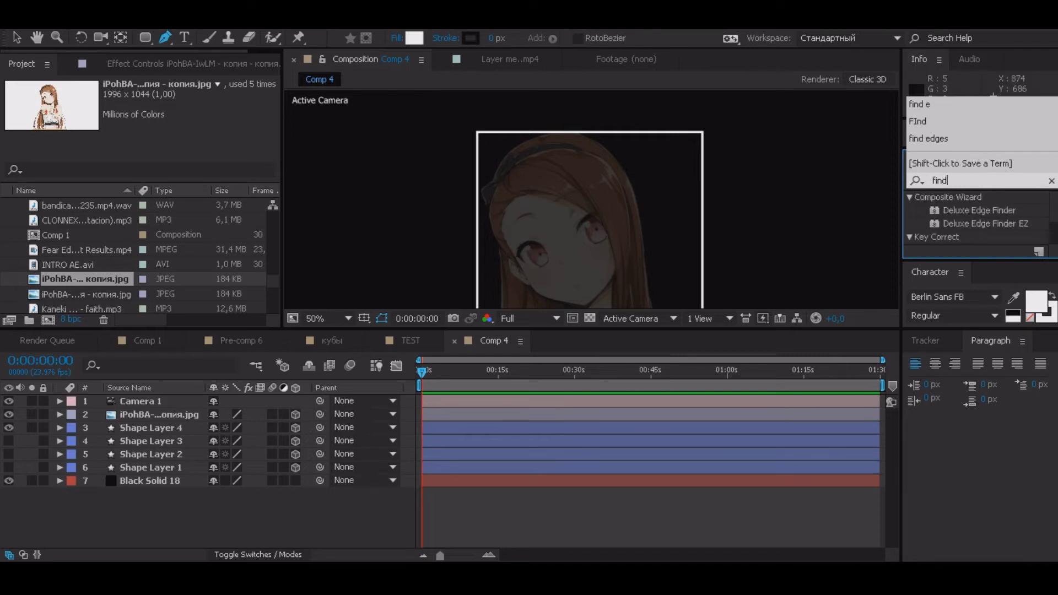
mouse_move(996, 261)
mouse_down()
mouse_move(999, 297)
mouse_move(182, 482)
mouse_up()
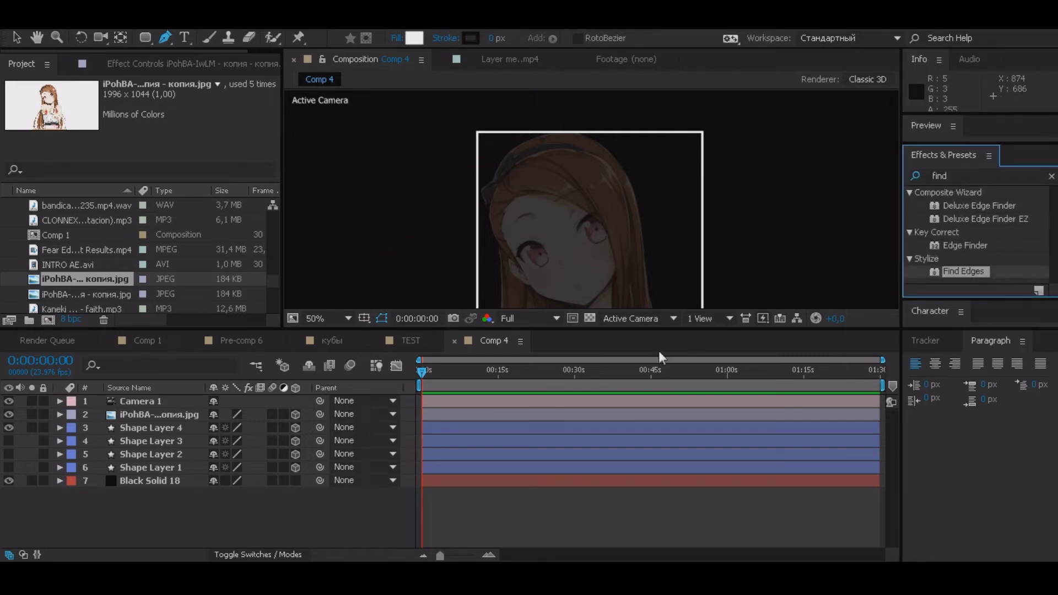
drag(182, 483, 153, 417)
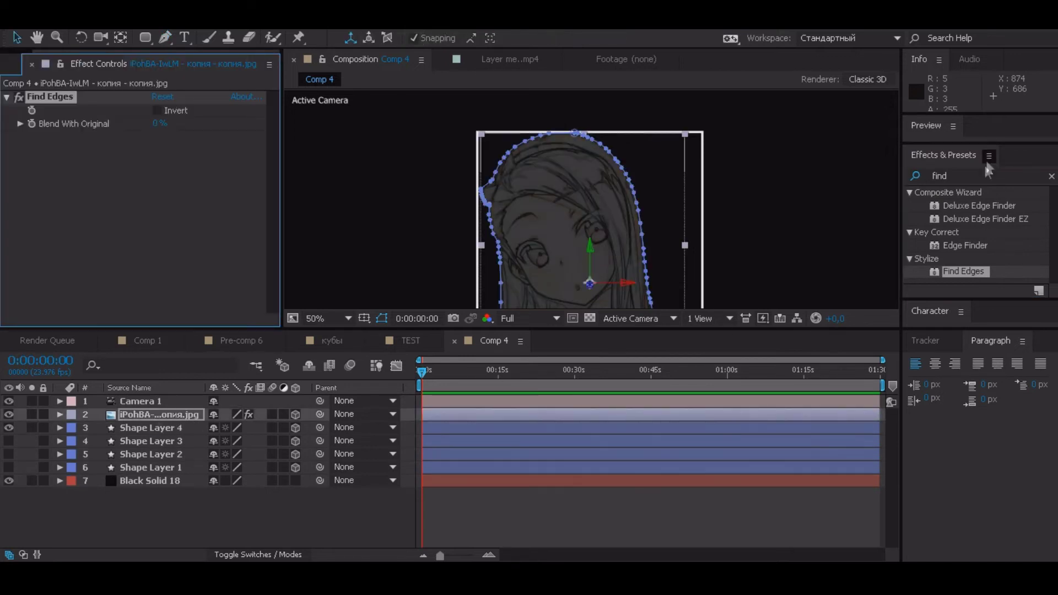
Search 'tint' and add Tint below Find Edges on the image layer.
click(965, 175)
click(924, 181)
text(tint)
drag(949, 206, 154, 252)
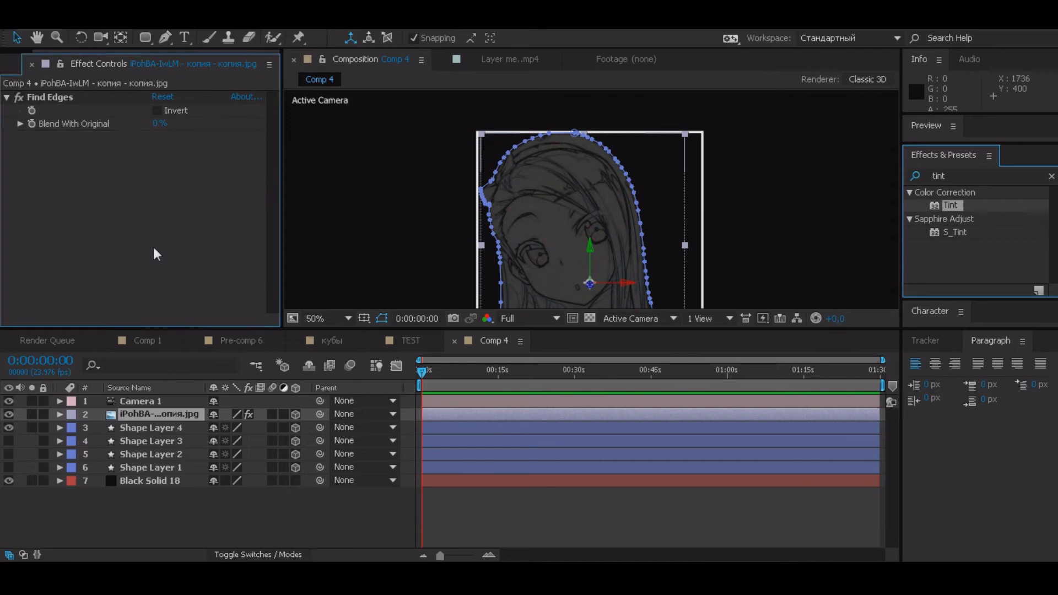
Search 'levels' and apply Levels to the girl image layer.
text(levels)
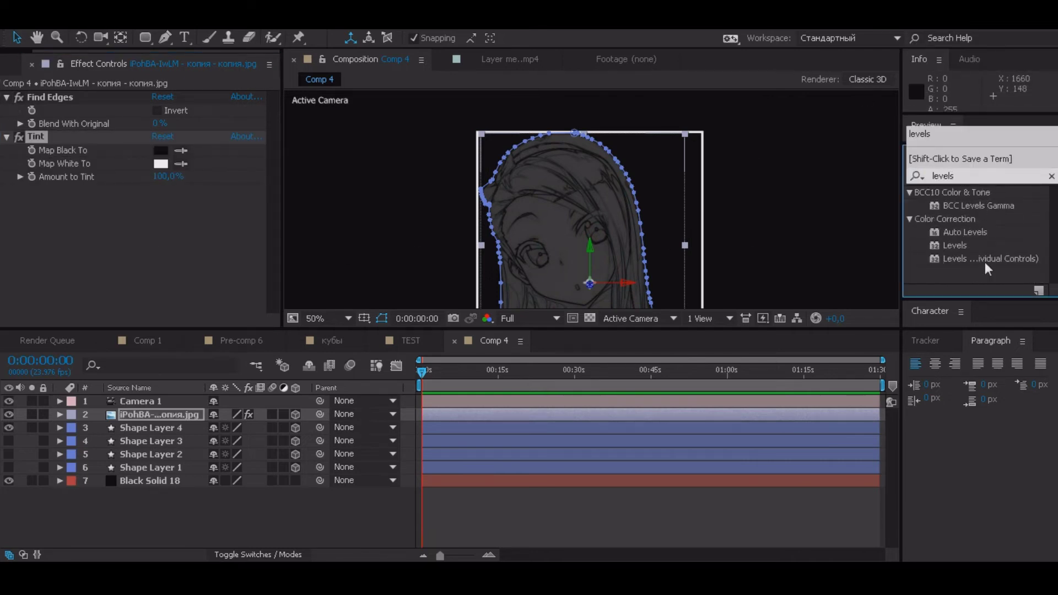
drag(954, 245, 51, 213)
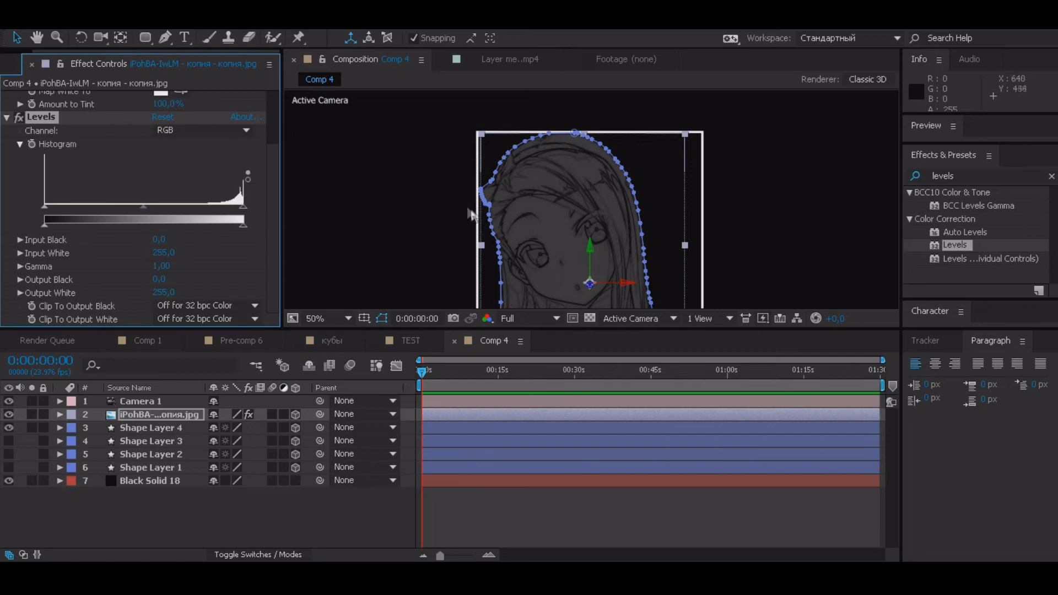
scroll(177, 135, up, 3)
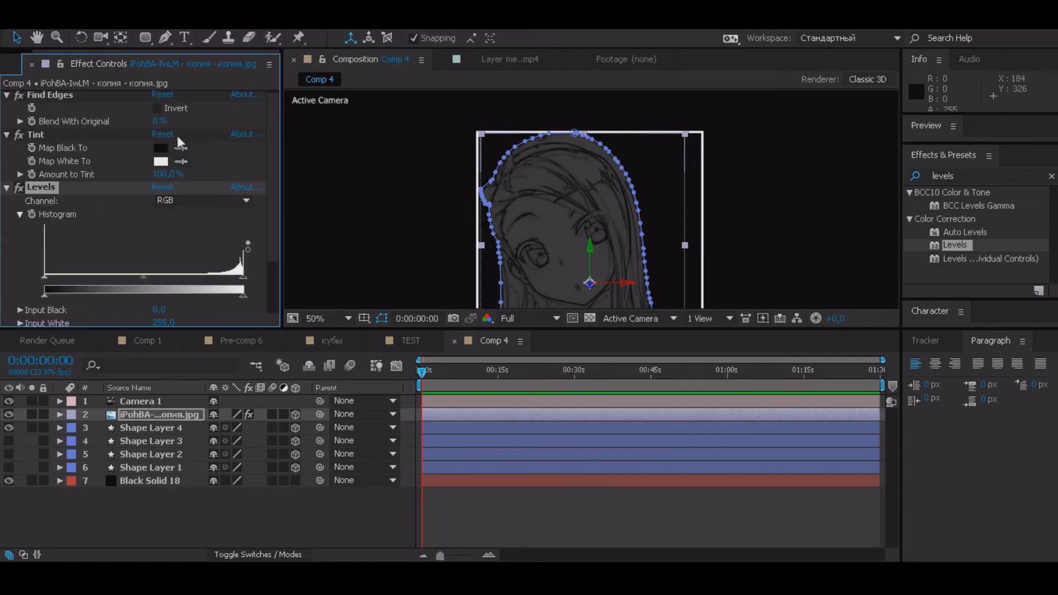
Invert Find Edges and nudge Levels Input Black up, checking the image layer's Opacity.
click(157, 108)
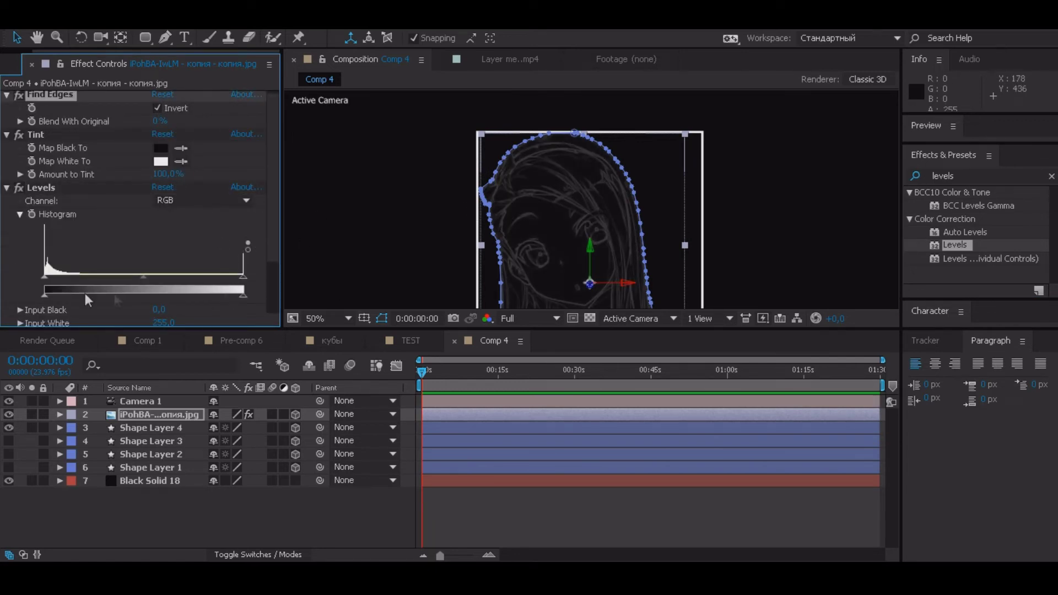
drag(44, 278, 56, 278)
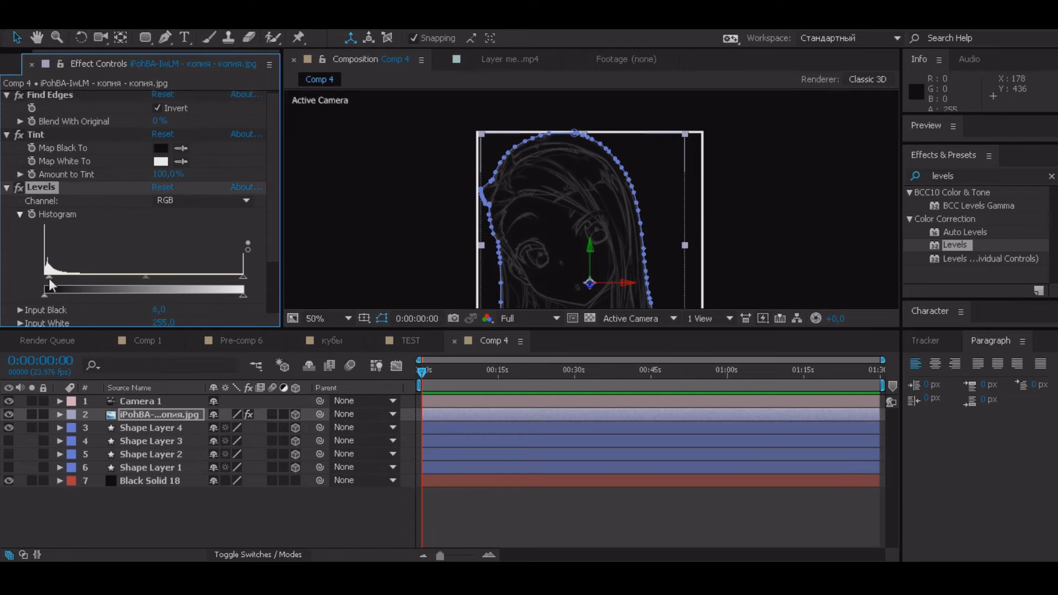
click(56, 416)
click(59, 415)
scroll(155, 422, down, 5)
click(198, 461)
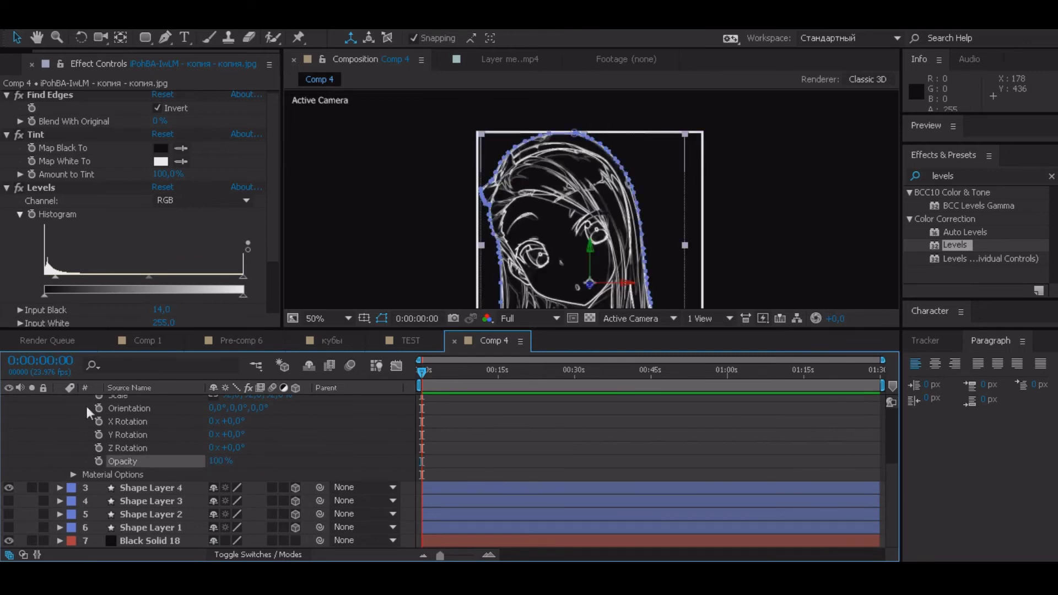
scroll(86, 410, up, 5)
click(59, 414)
drag(55, 275, 61, 277)
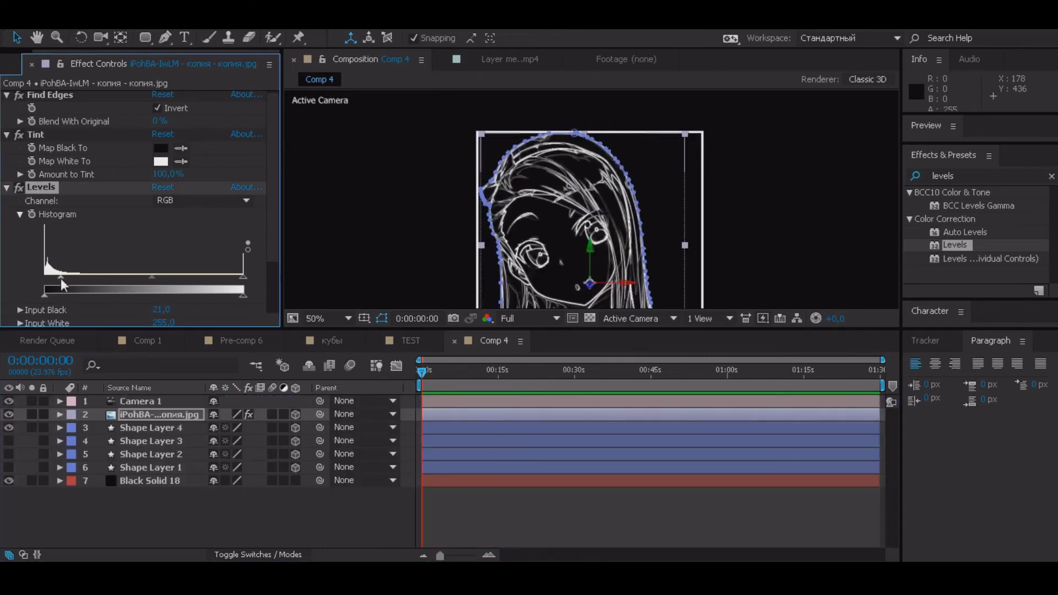
Raise Levels Input Black to about 107.7 to thin the white line art.
drag(618, 329, 618, 394)
drag(161, 310, 193, 309)
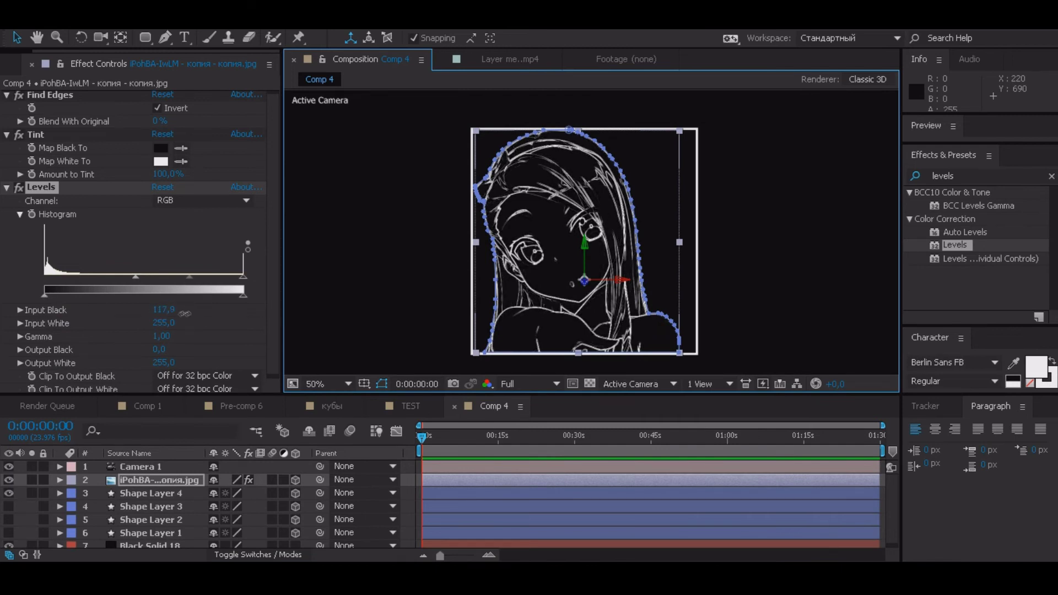
scroll(608, 199, up, 2)
scroll(607, 199, down, 2)
Set the image layer's Mask Feather to 4 pixels.
click(492, 471)
click(54, 478)
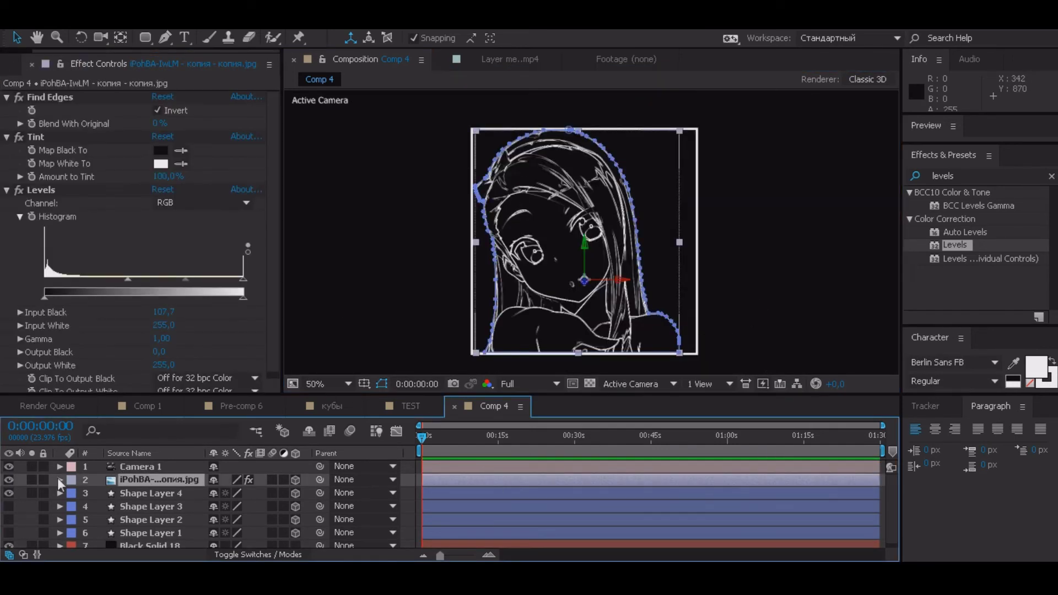
click(59, 480)
scroll(218, 509, down, 2)
scroll(226, 504, up, 1)
scroll(232, 502, down, 1)
scroll(232, 505, up, 1)
scroll(232, 524, up, 3)
drag(228, 521, 237, 521)
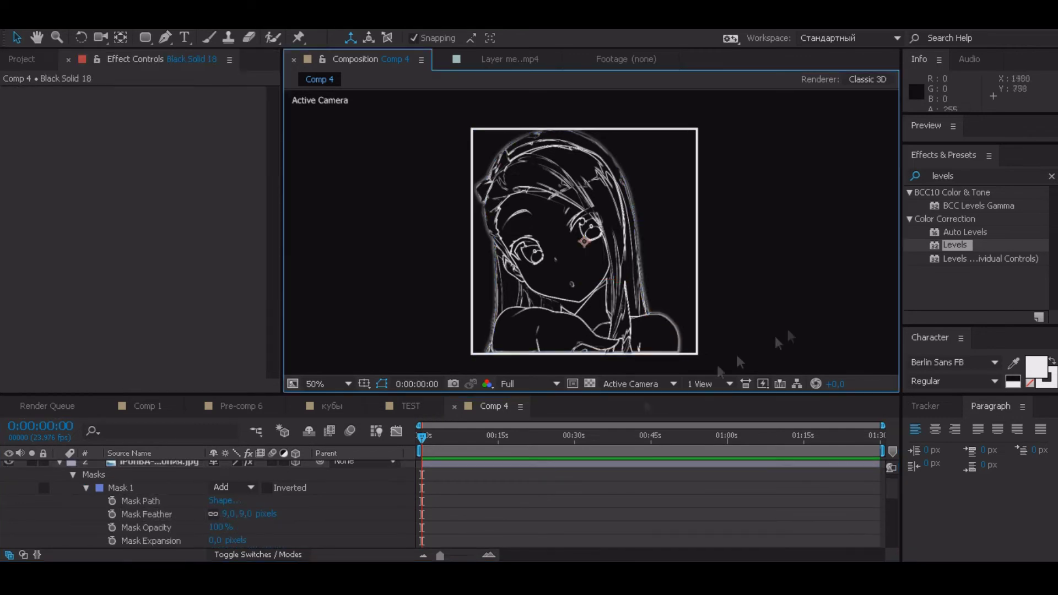
click(792, 305)
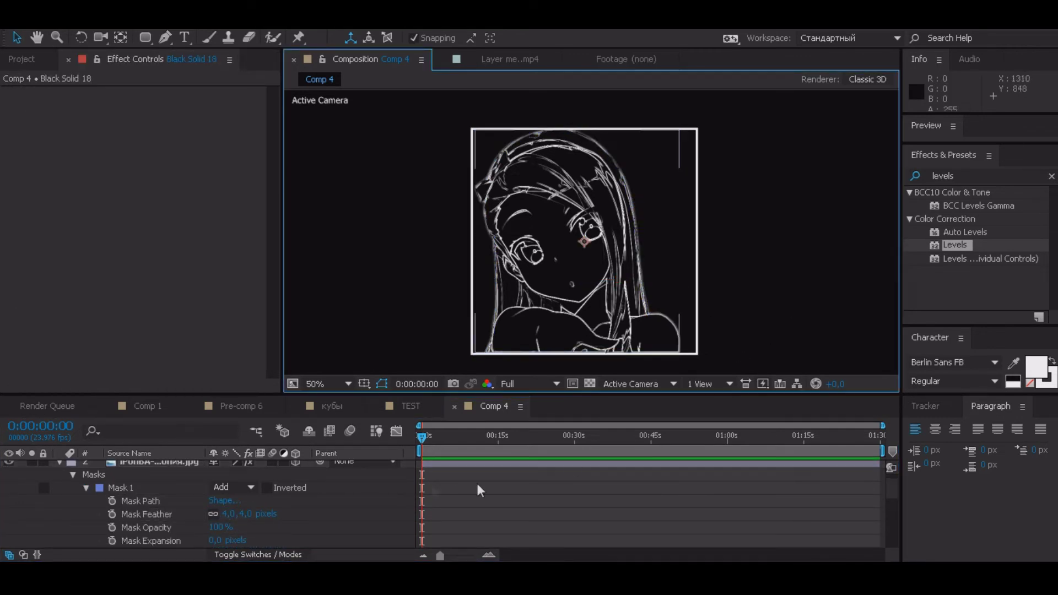
scroll(252, 498, up, 1)
Collapse the image layer and select the Black Solid 18 layer.
click(73, 493)
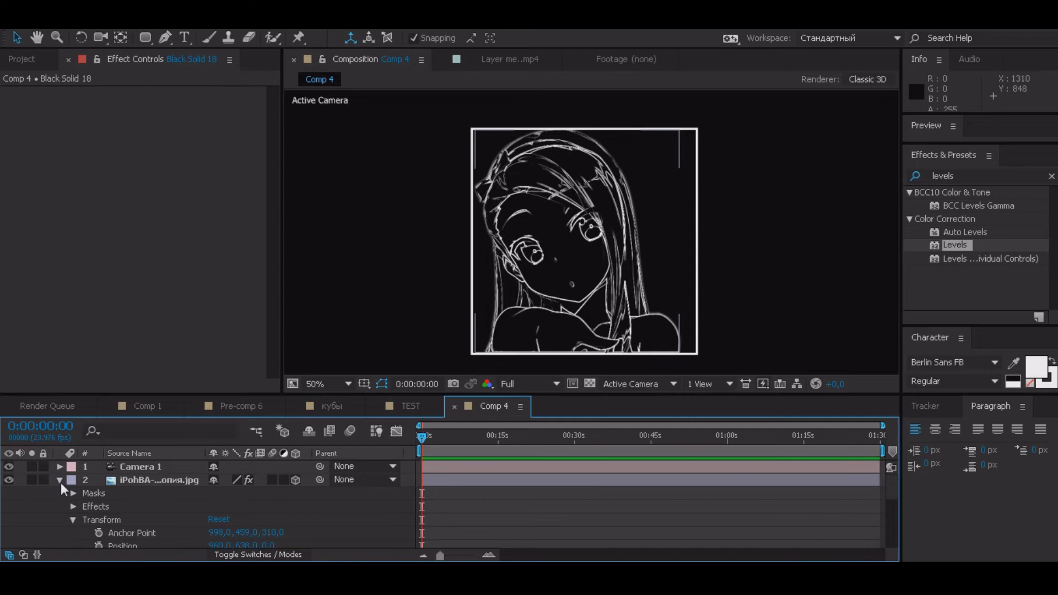
click(59, 480)
click(628, 242)
scroll(628, 241, down, 4)
scroll(629, 242, up, 4)
drag(604, 399, 604, 360)
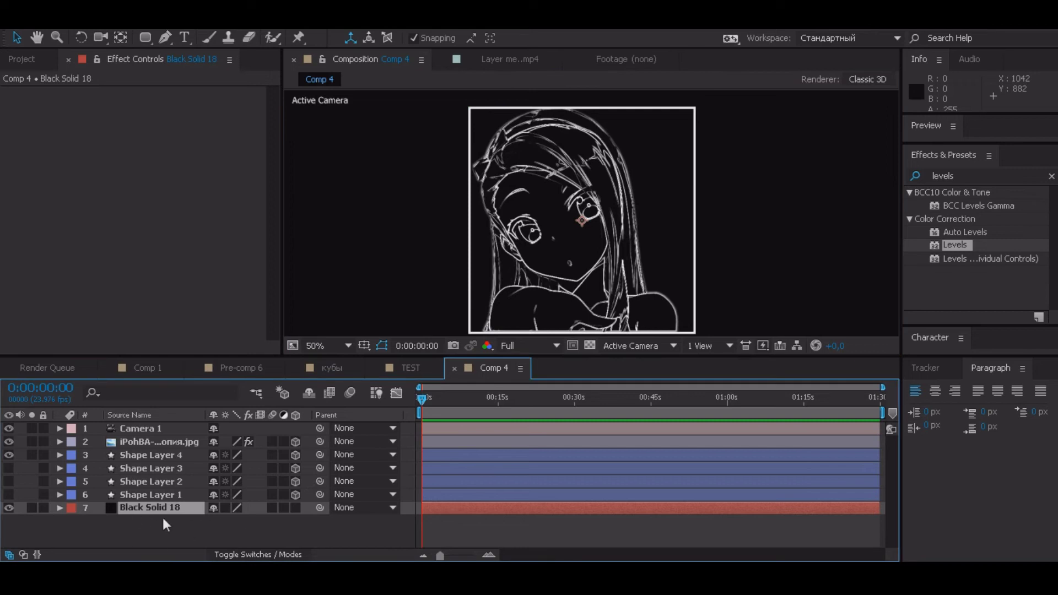
Search 'plex' and apply Plexus to the Black Solid 18 layer.
click(1052, 176)
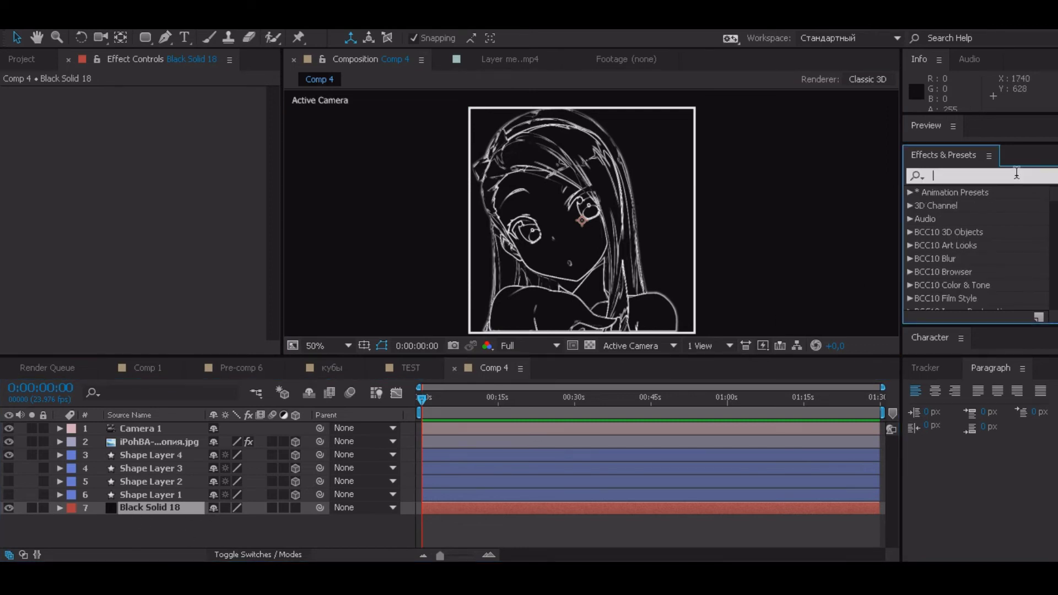
text(д)
key(BackSpace)
text(д)
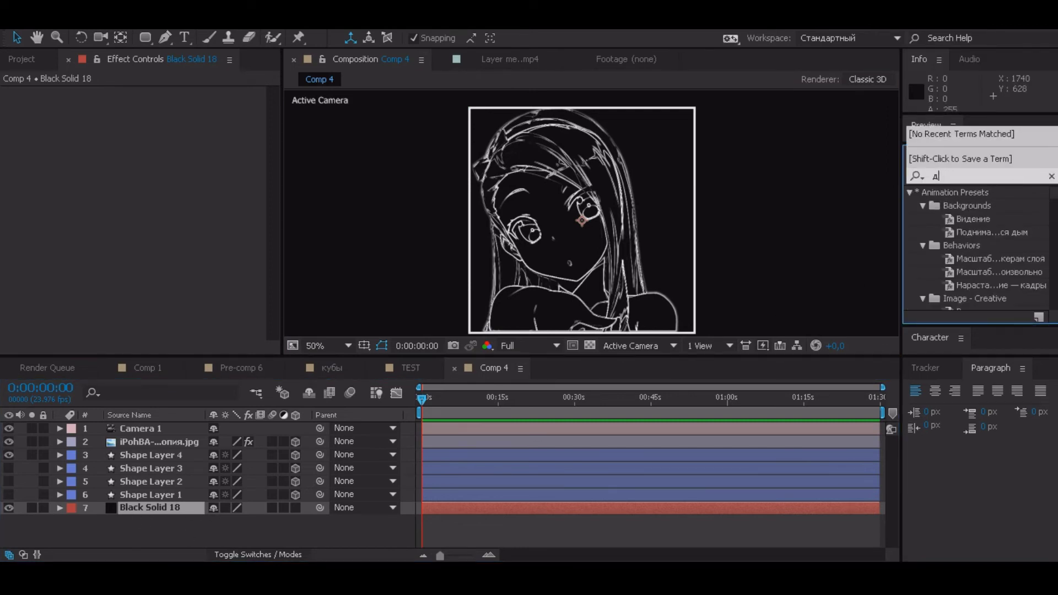
key(BackSpace)
text(plex)
click(956, 206)
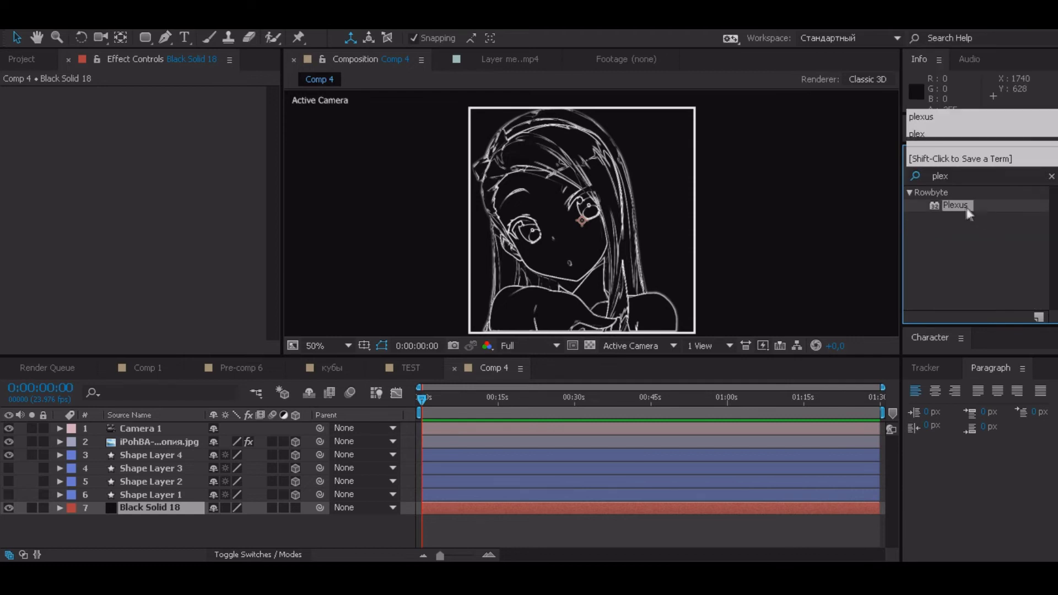
drag(957, 206, 145, 508)
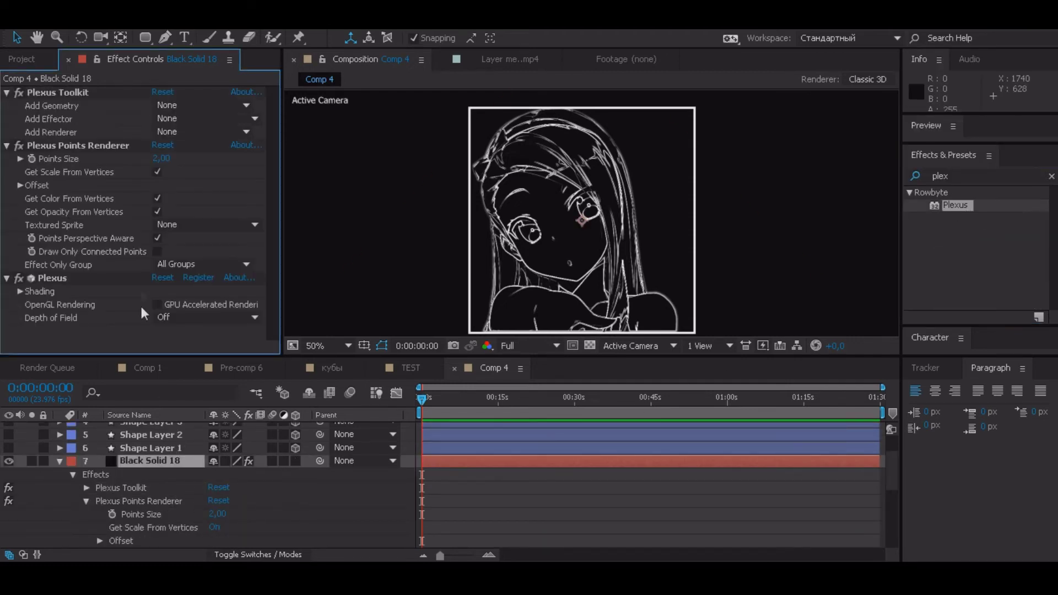
Add a Cube Primitives geometry and a Noise Effector to Plexus.
click(206, 106)
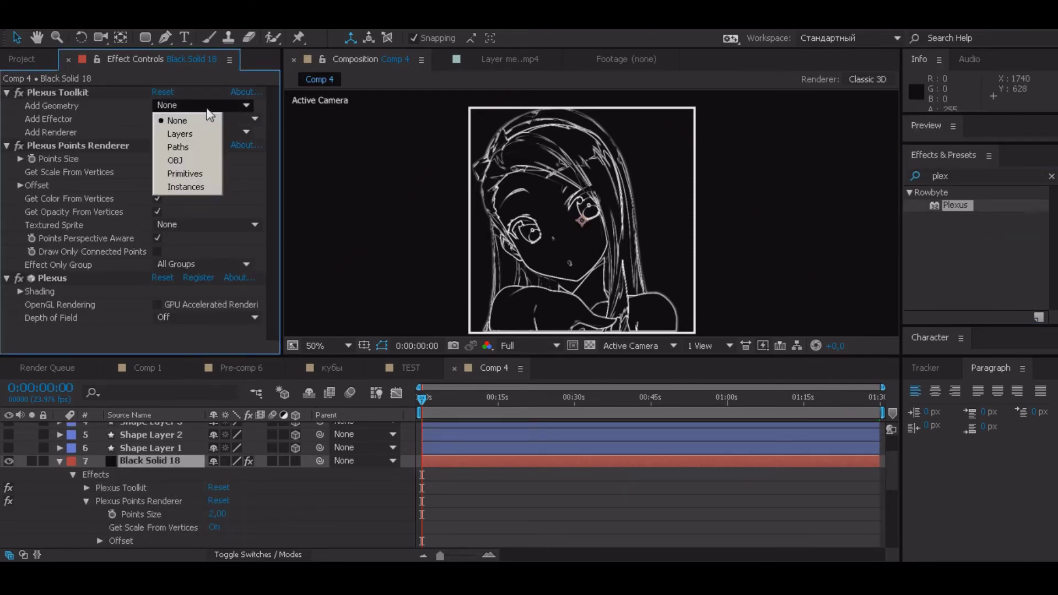
click(212, 175)
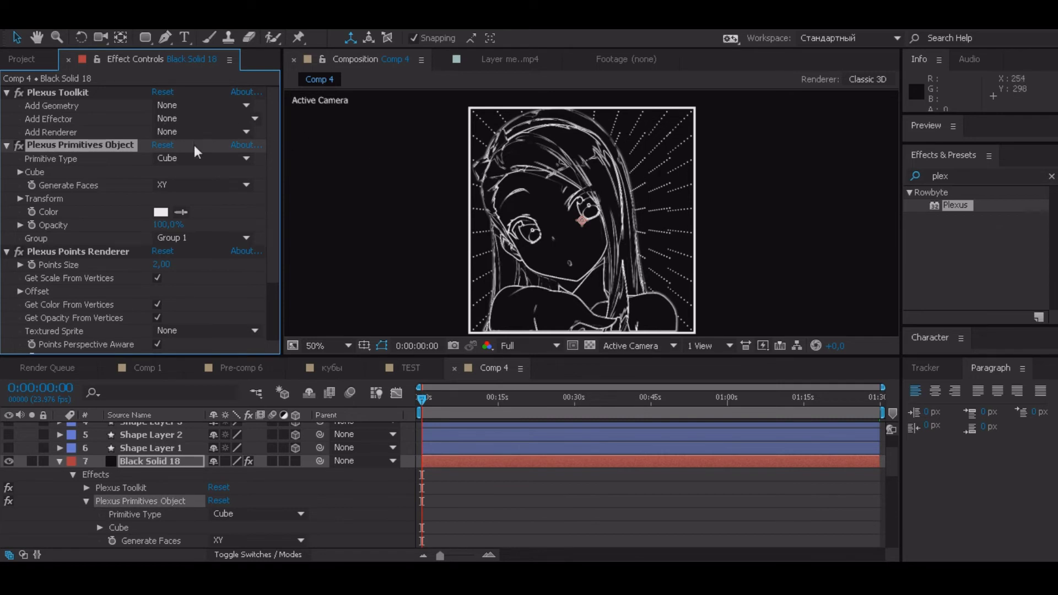
click(170, 120)
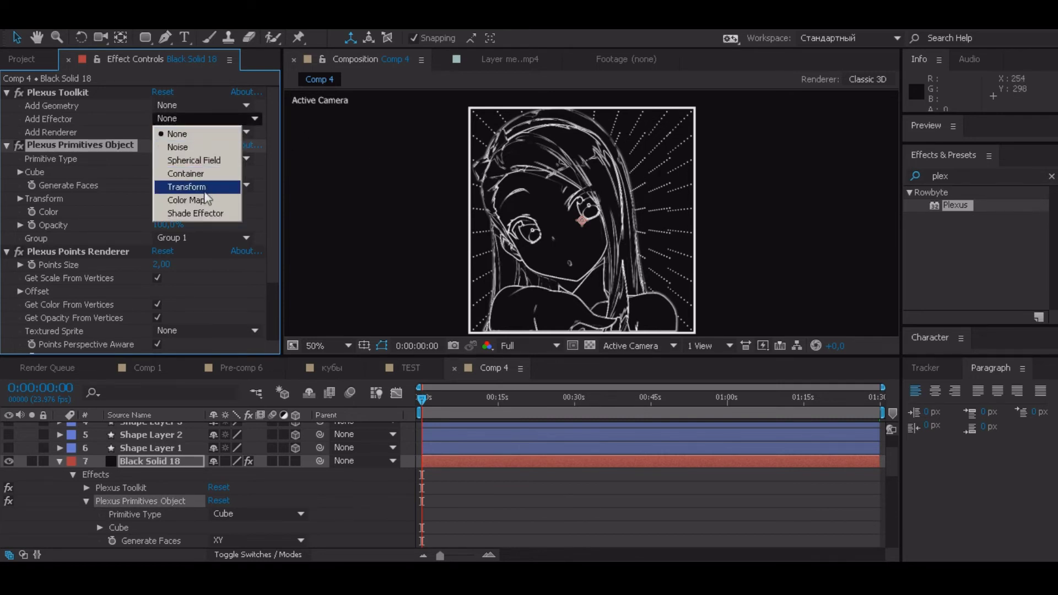
click(196, 150)
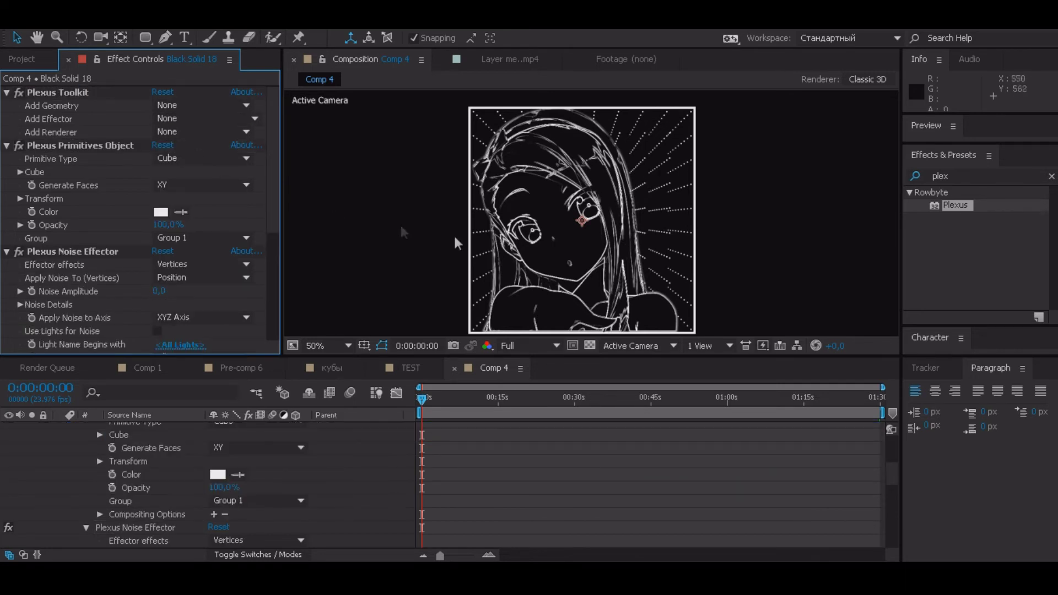
Set the Plexus Noise Amplitude to 7000 to scatter the points.
scroll(159, 234, down, 2)
drag(159, 256, 386, 271)
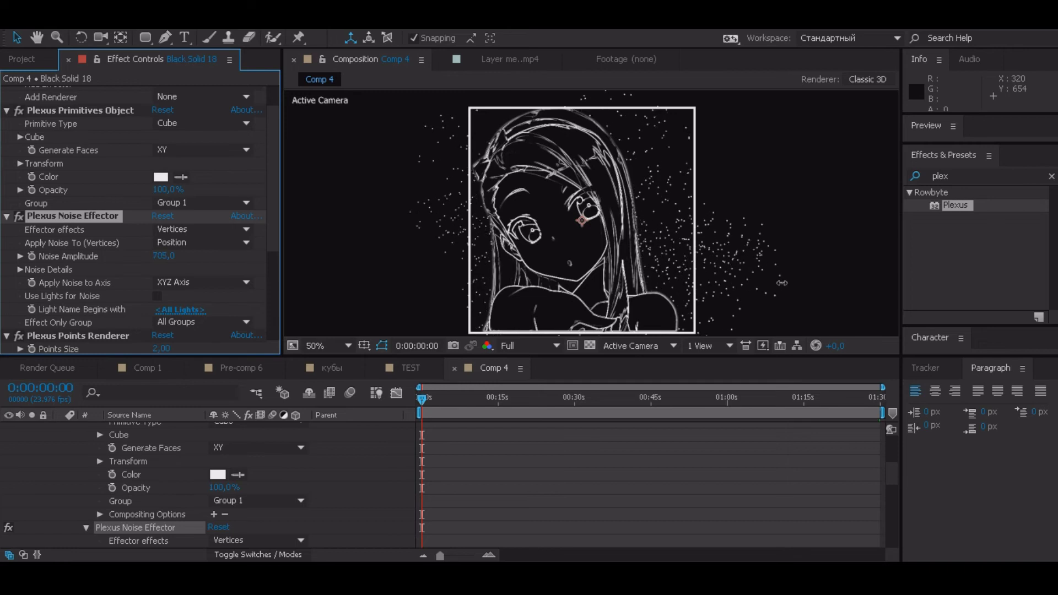
drag(386, 271, 466, 270)
click(165, 256)
key(Return)
click(162, 256)
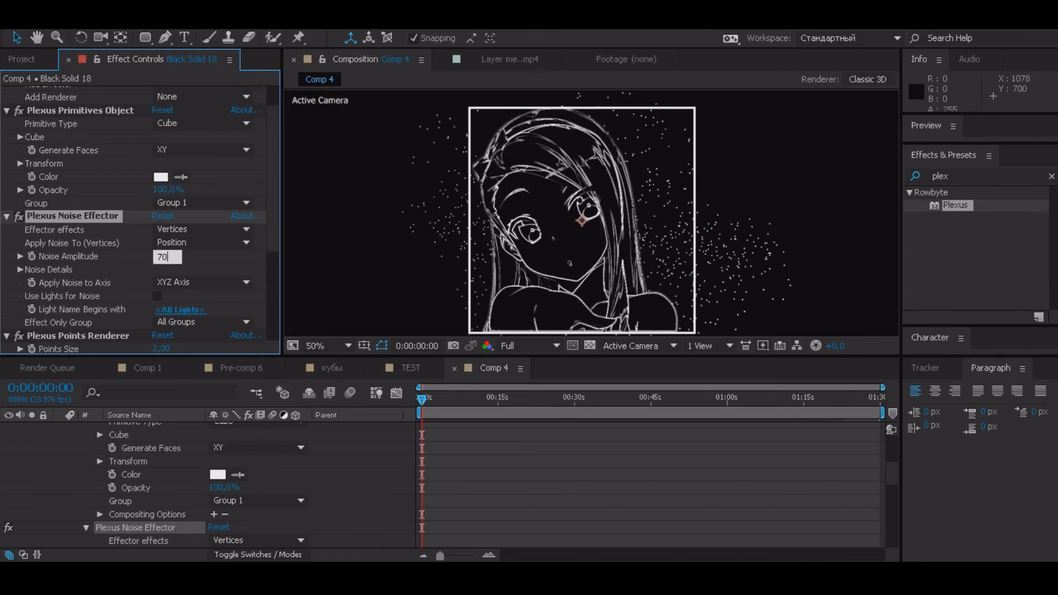
text(00)
key(Return)
scroll(107, 188, up, 2)
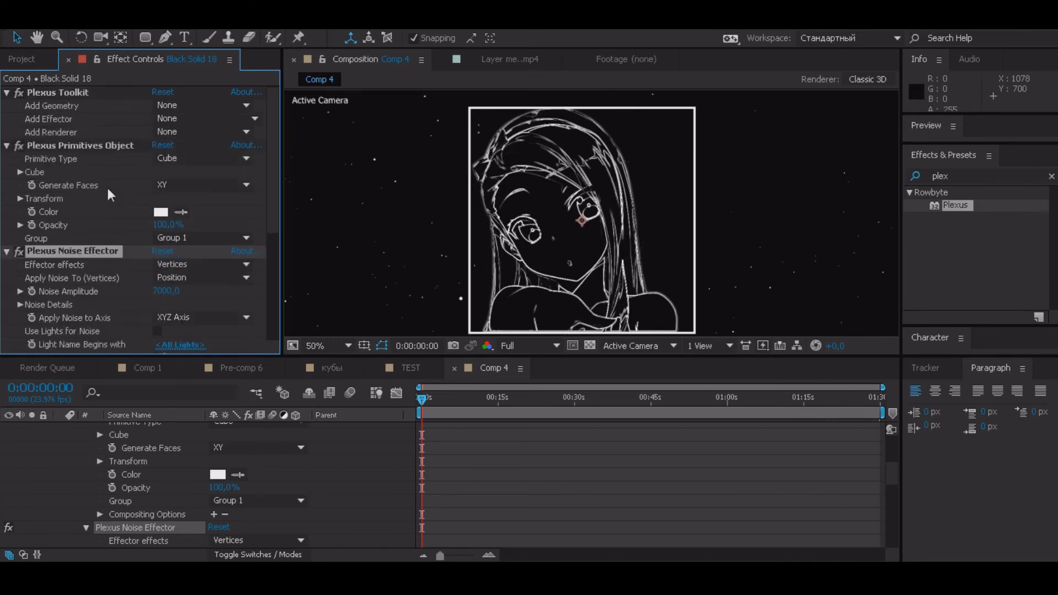
Add a Plexus Lines renderer and zoom the viewer out to the whole frame.
click(176, 135)
click(177, 173)
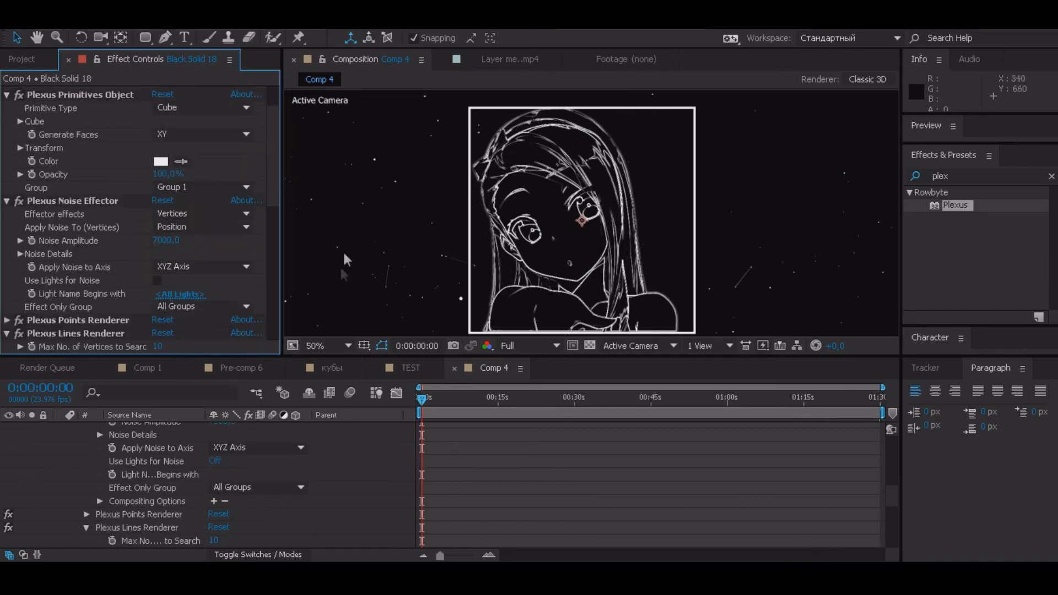
key(comma)
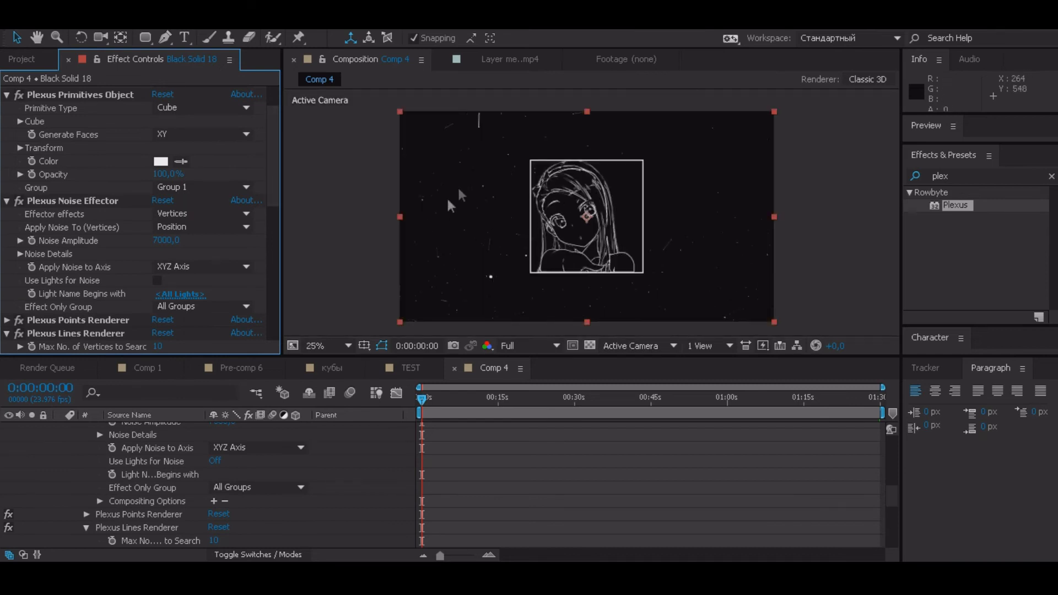
scroll(176, 269, down, 3)
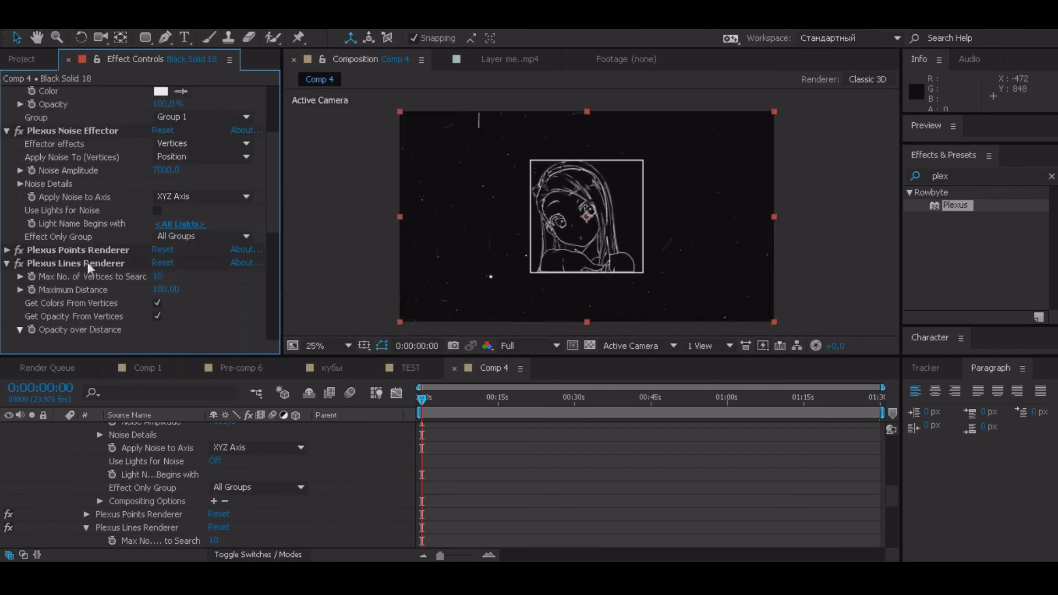
Set Lines Max Vertices to 8 and Maximum Distance to 177.
click(159, 276)
text(8)
key(Return)
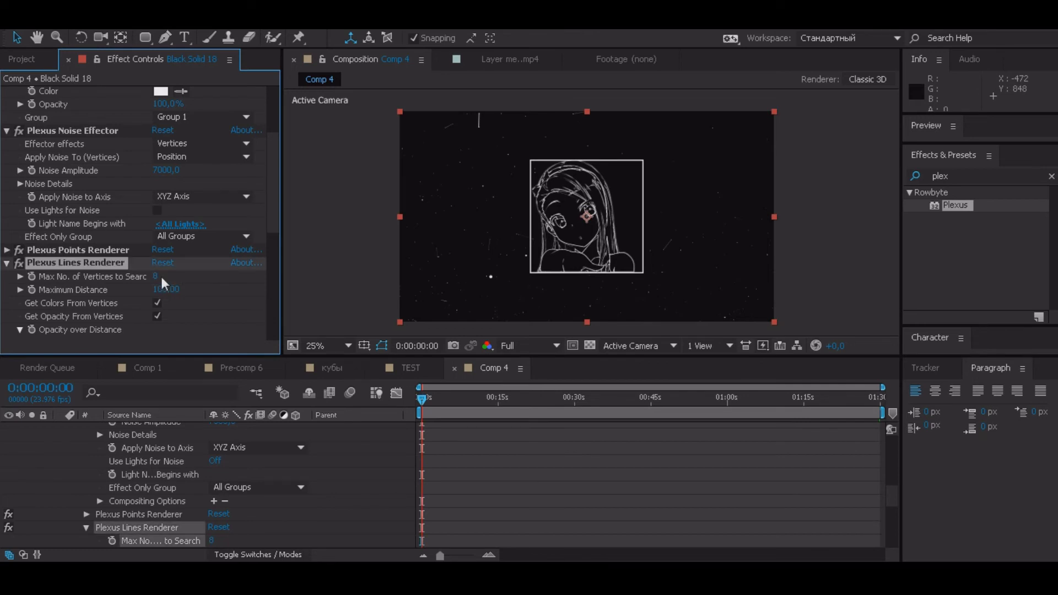
click(163, 290)
key(Return)
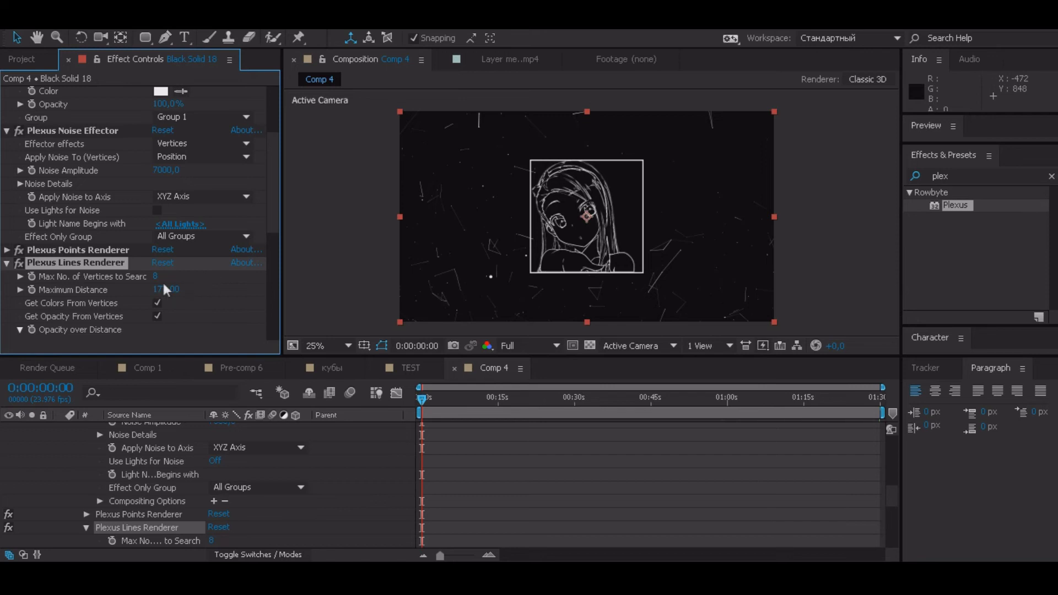
drag(239, 288, 312, 288)
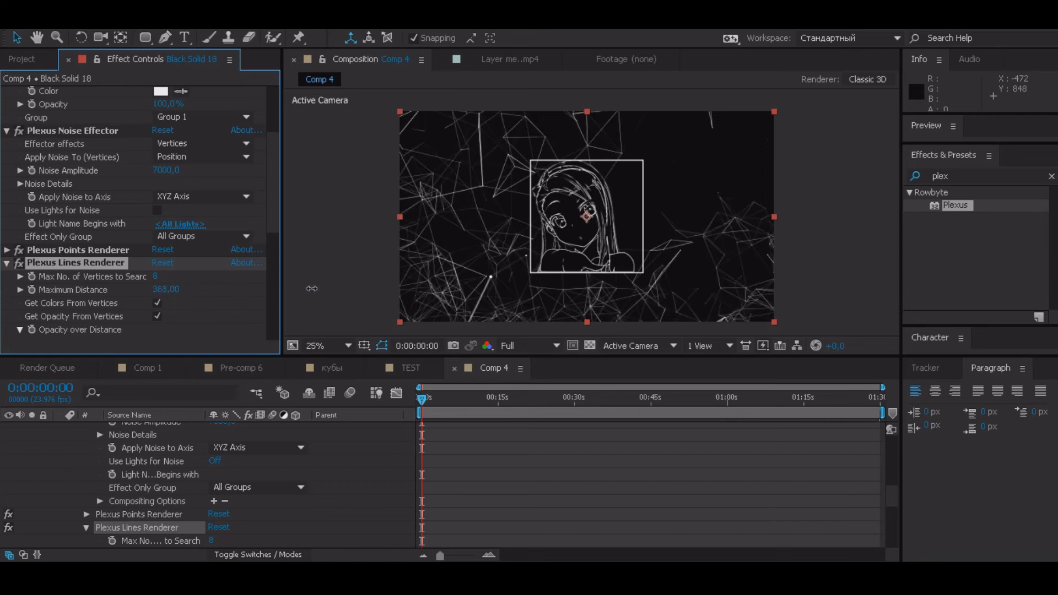
drag(229, 290, 187, 290)
click(163, 290)
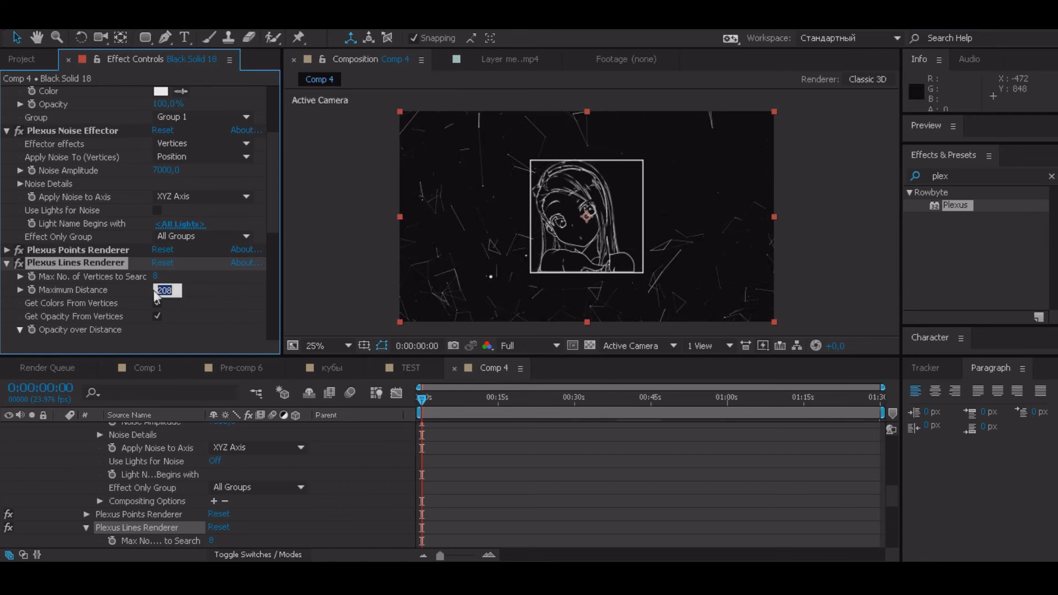
key(Return)
Set the Plexus Line Thickness to 0.70.
scroll(155, 297, down, 3)
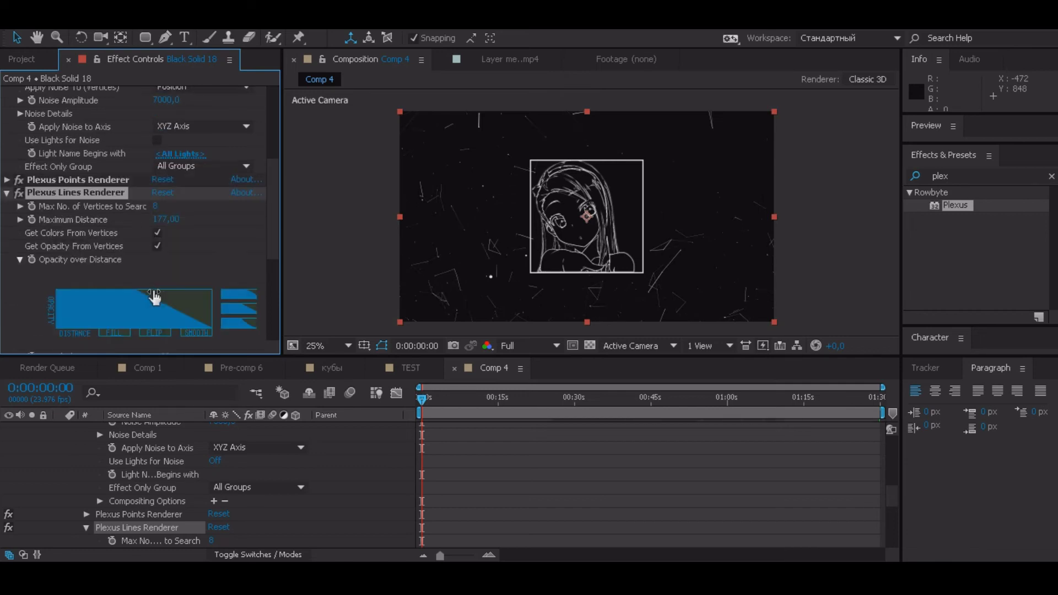
scroll(155, 297, down, 2)
scroll(151, 289, down, 1)
click(164, 252)
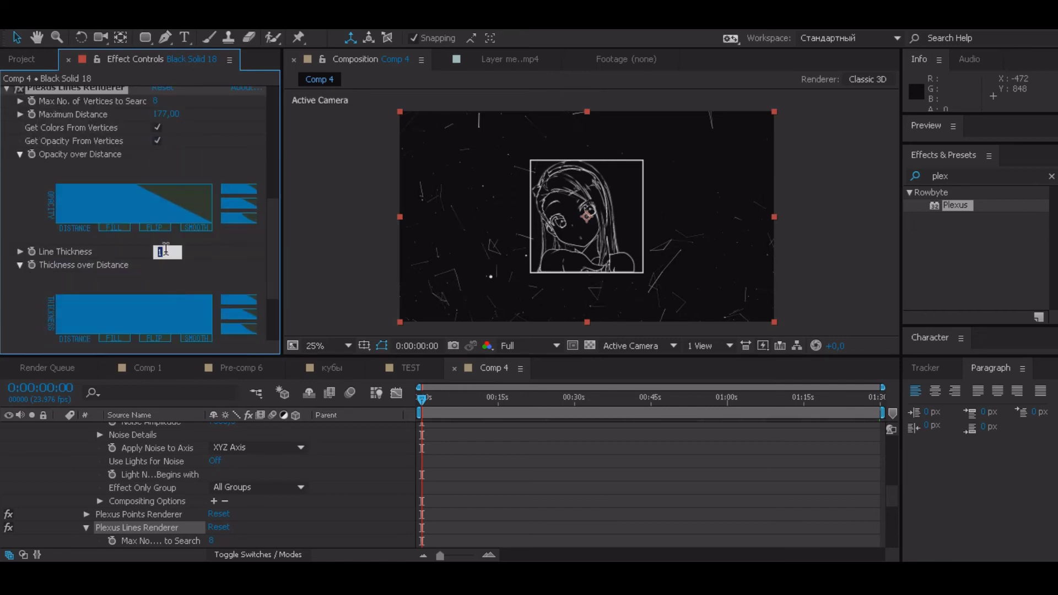
key(Return)
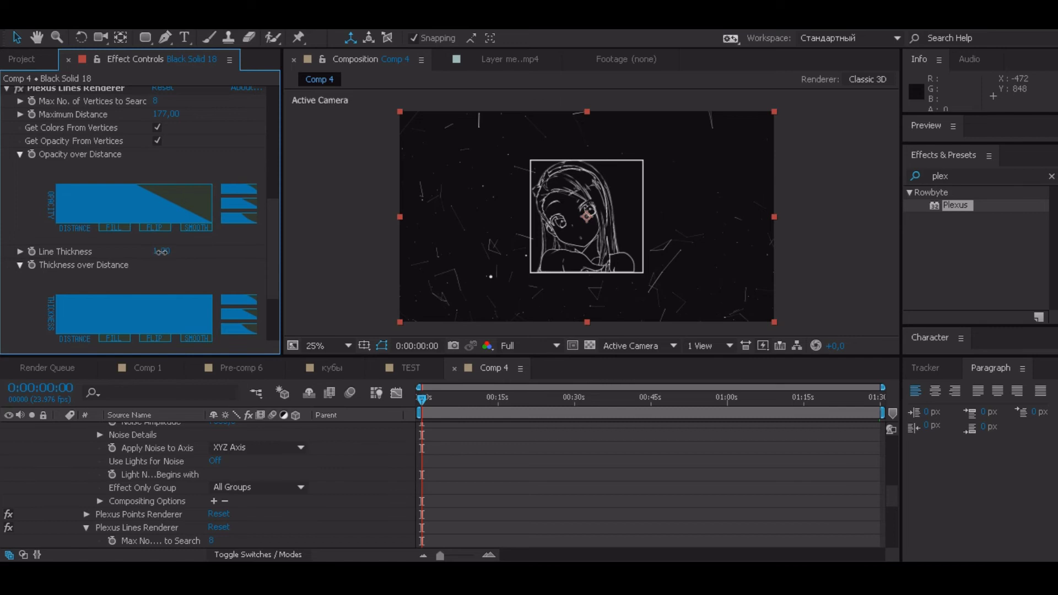
drag(159, 252, 171, 263)
click(161, 251)
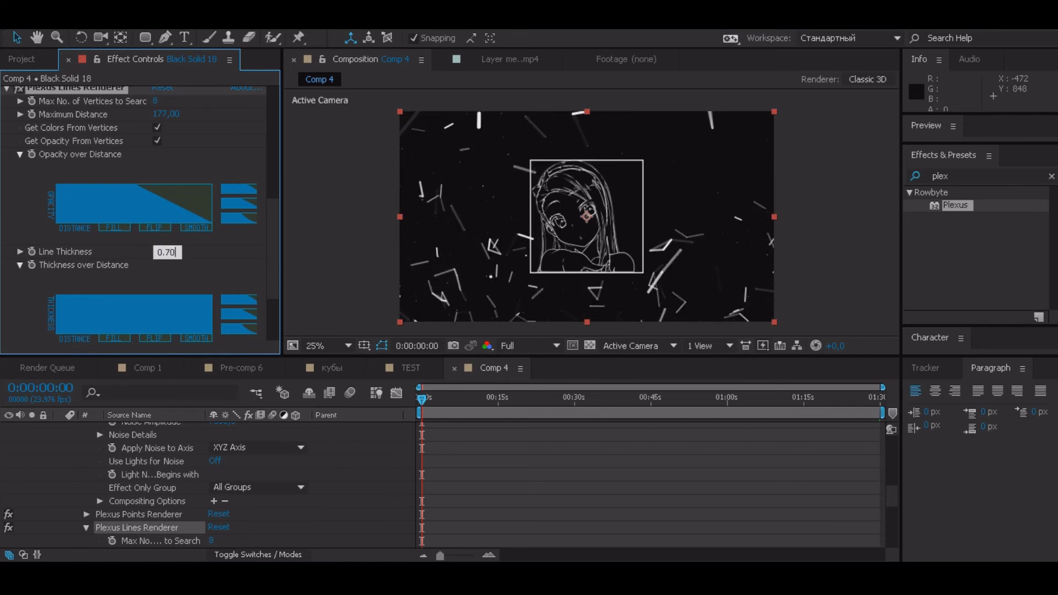
key(Return)
Set the Plexus Points Size to 2.
scroll(138, 243, up, 3)
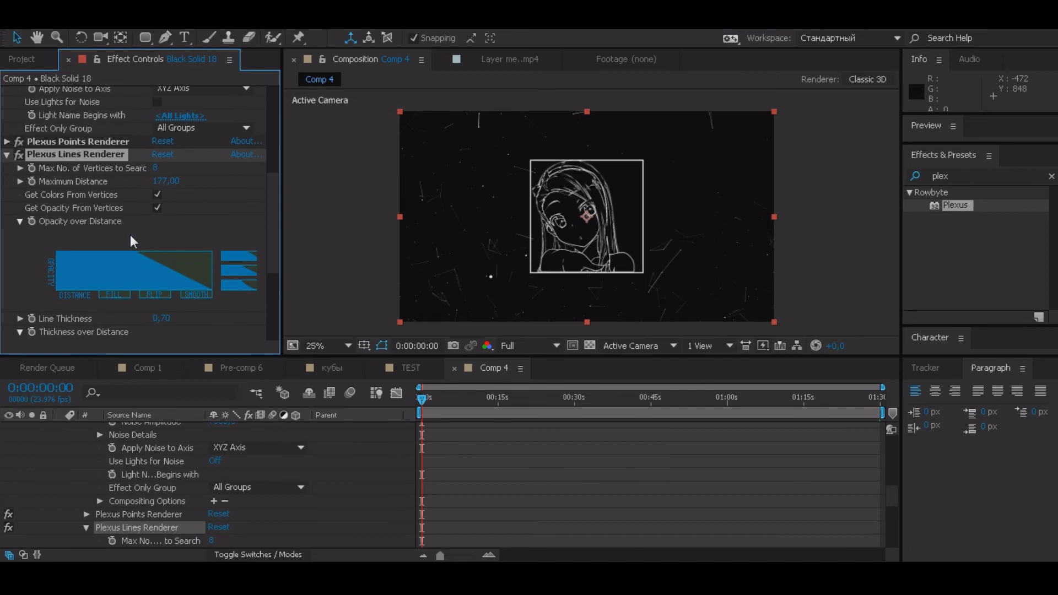
click(7, 142)
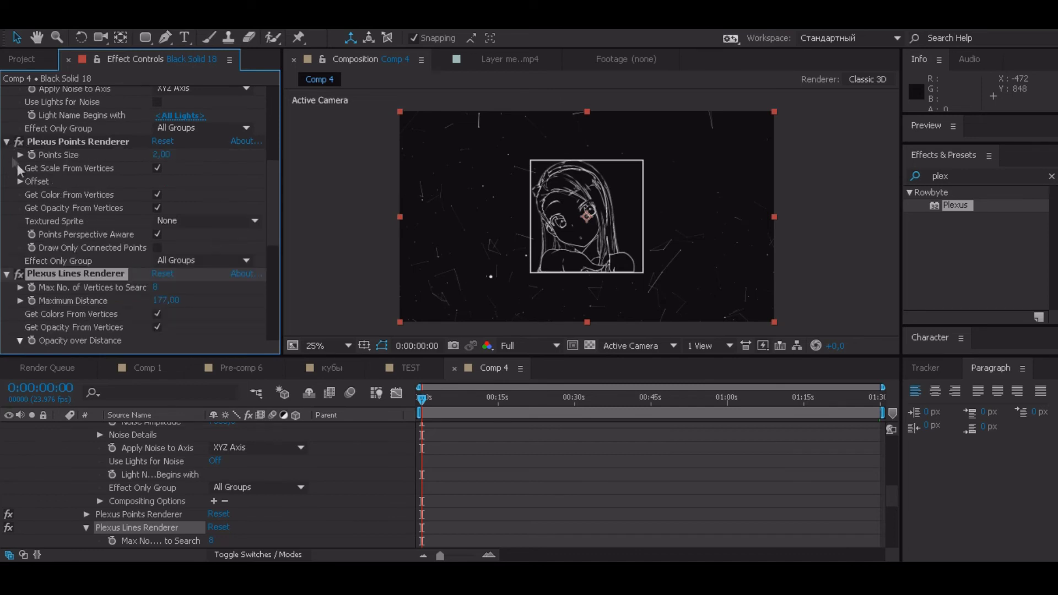
click(157, 156)
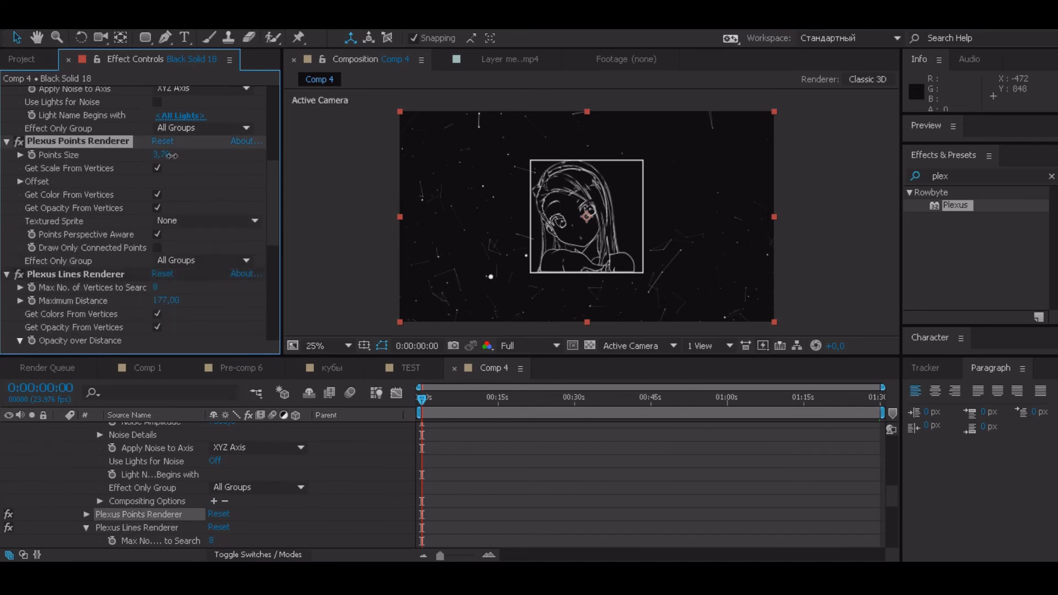
drag(196, 153, 209, 154)
click(157, 156)
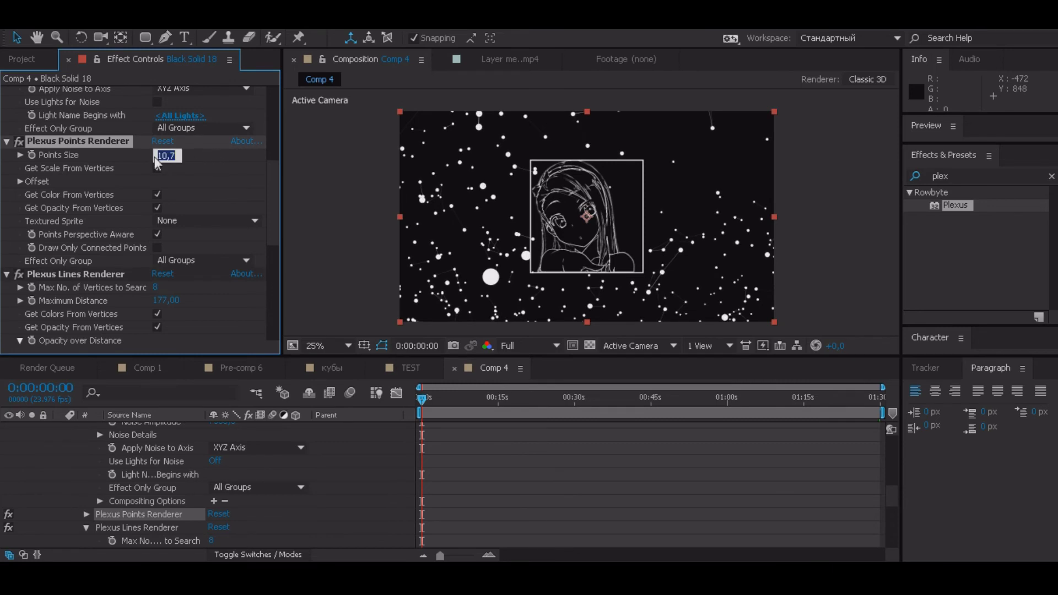
text(2)
key(Return)
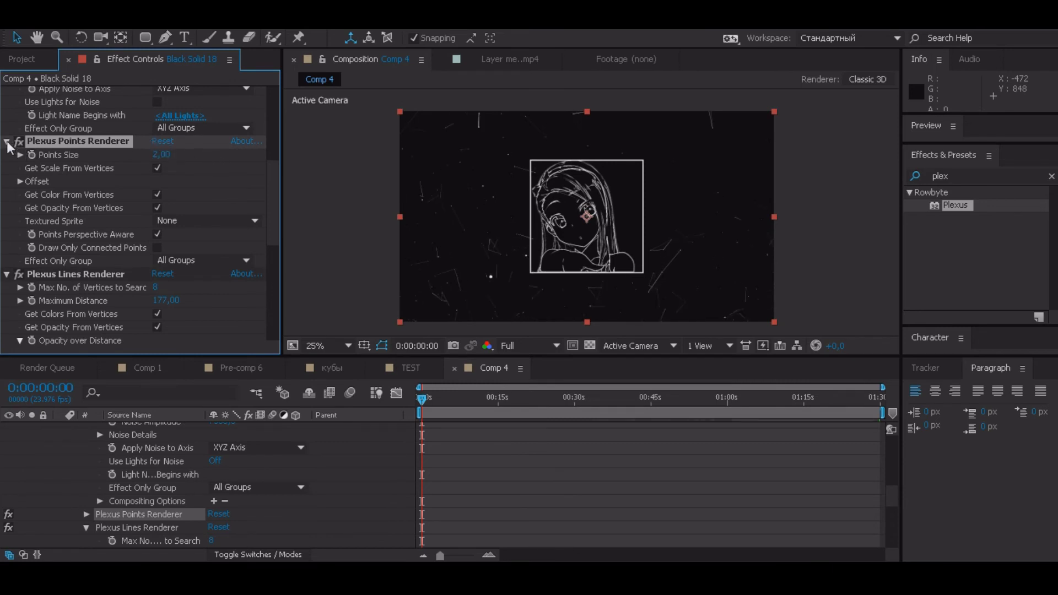
scroll(153, 232, down, 5)
scroll(160, 236, down, 5)
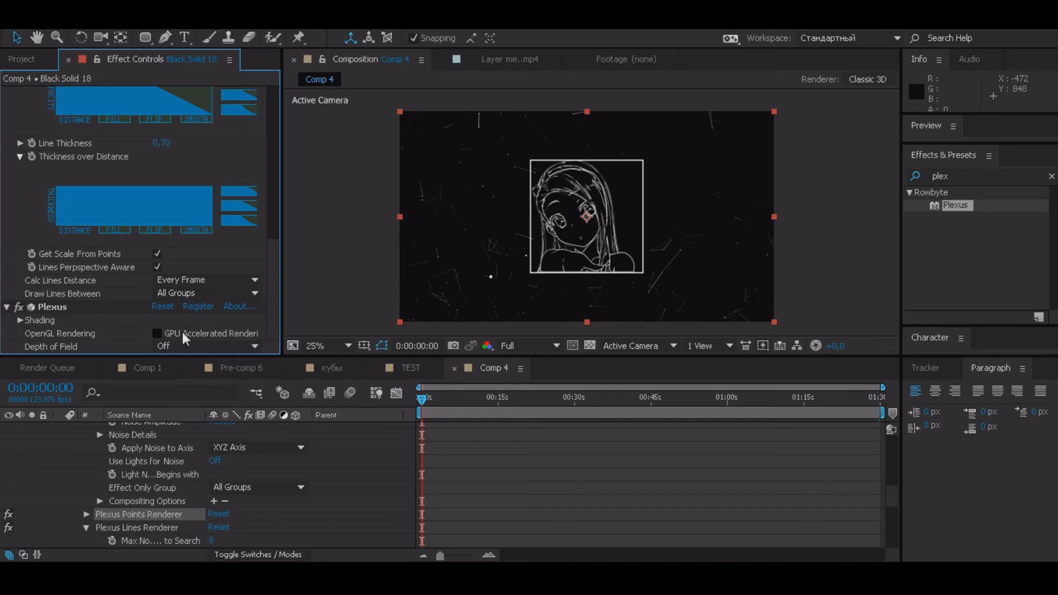
Set Plexus Depth of Field to Camera Settings, using Camera 1.
click(185, 346)
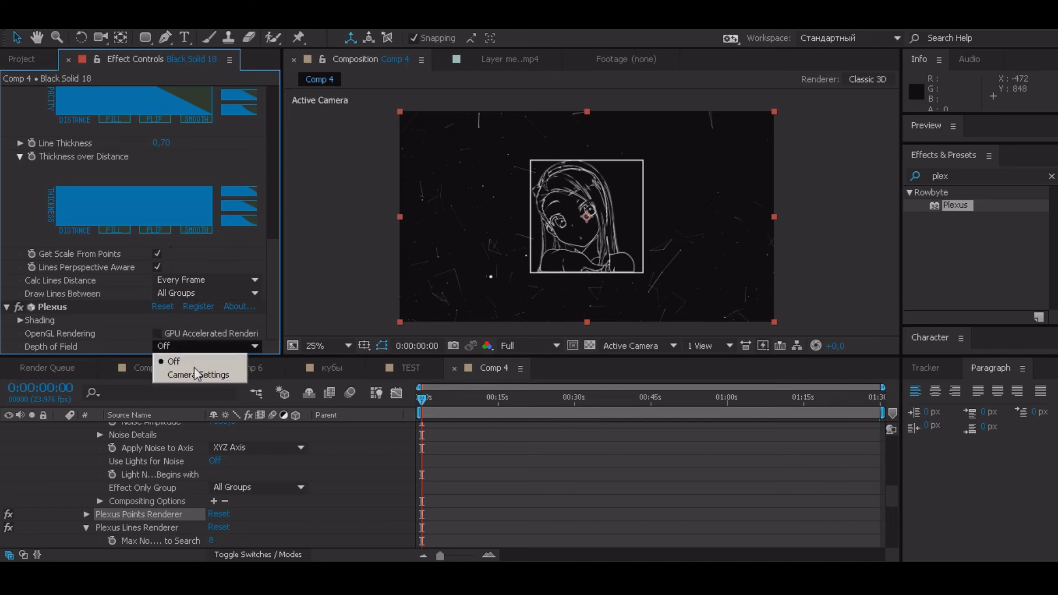
click(194, 359)
click(194, 351)
click(197, 376)
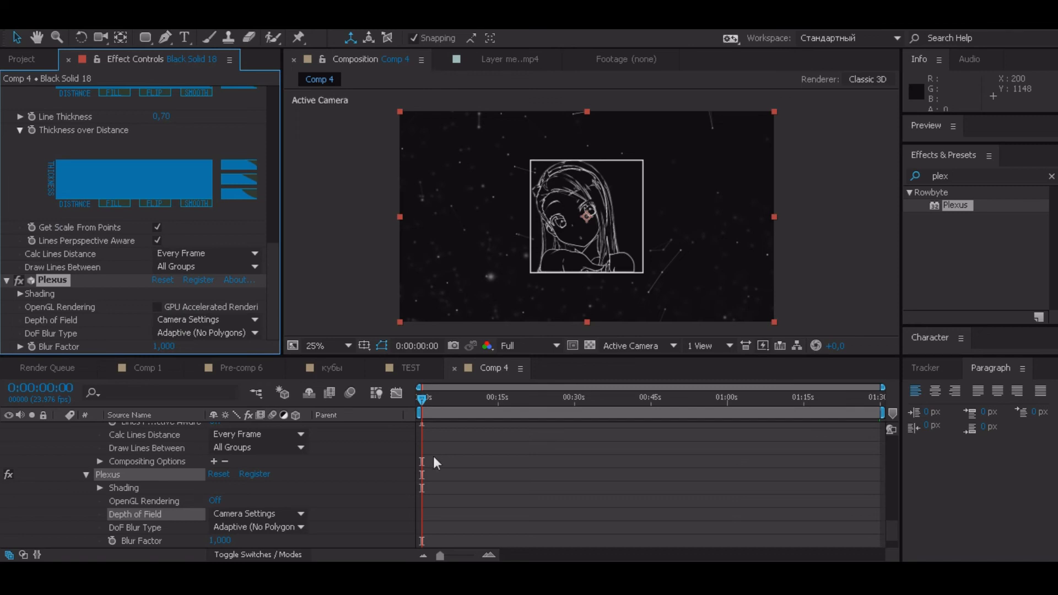
scroll(433, 455, up, 10)
click(147, 430)
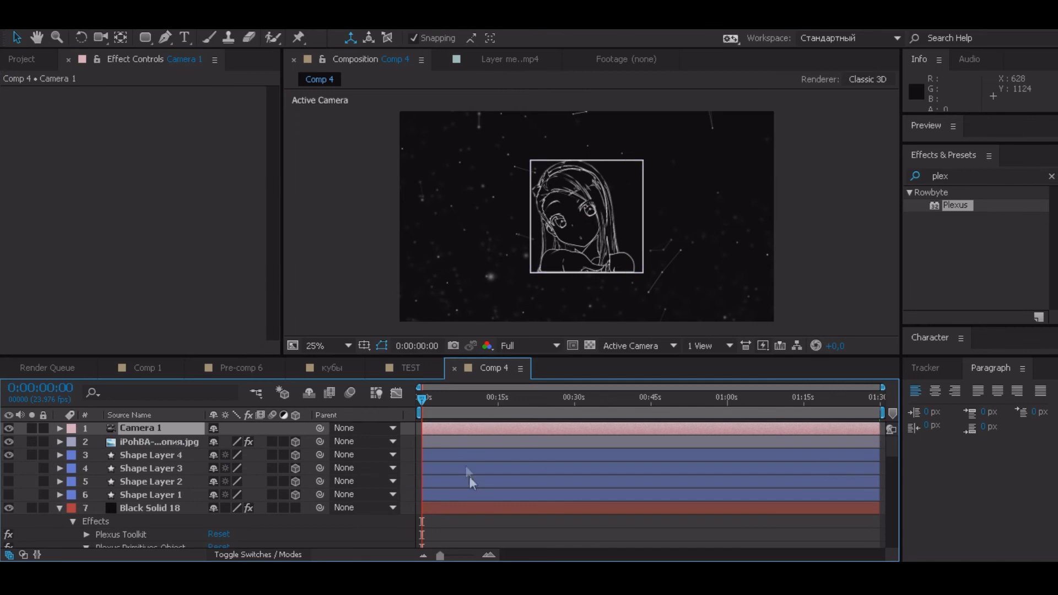
scroll(196, 474, down, 5)
scroll(131, 478, up, 4)
Set the Plexus Blur Factor on Black Solid 18 to 3.
click(133, 469)
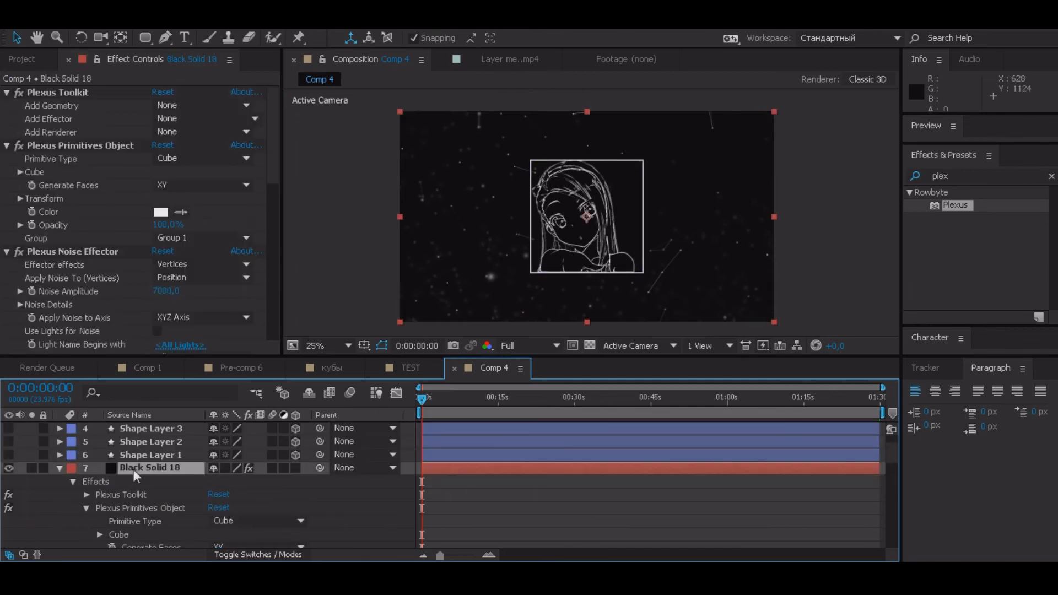
scroll(134, 468, up, 3)
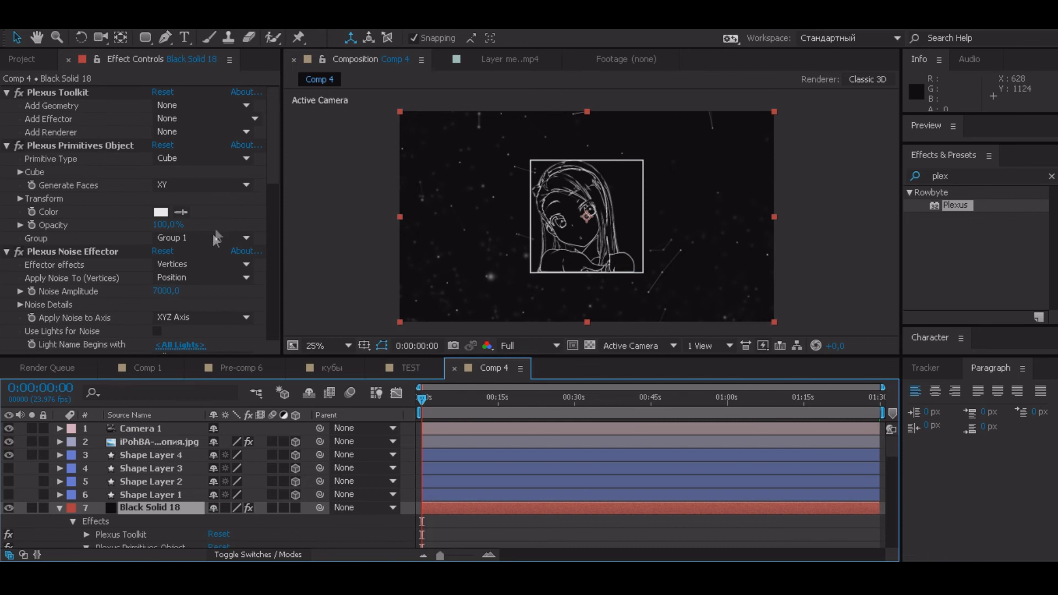
scroll(177, 298, down, 3)
scroll(180, 295, down, 10)
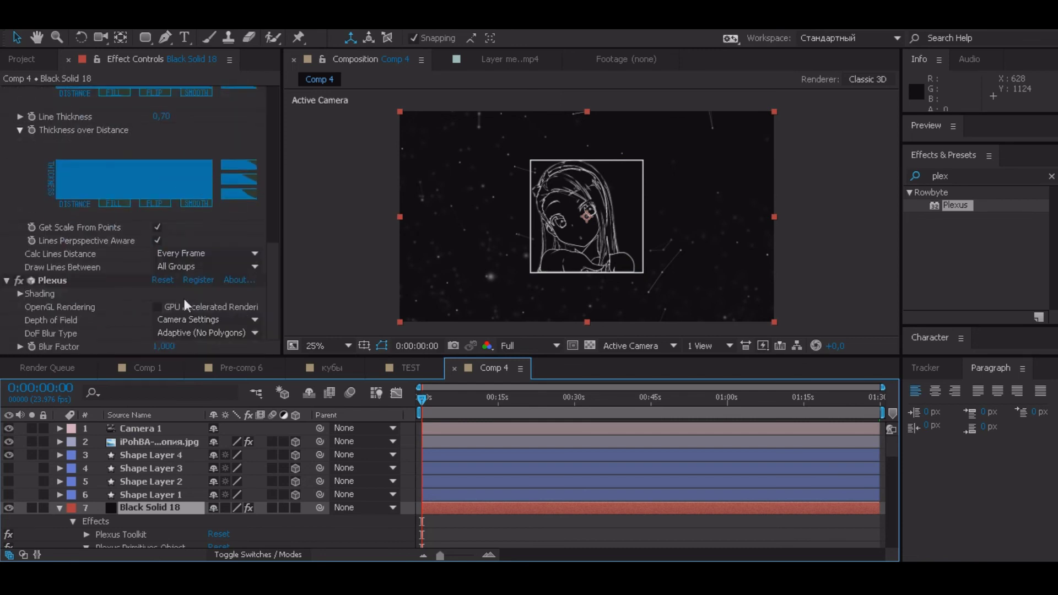
click(160, 346)
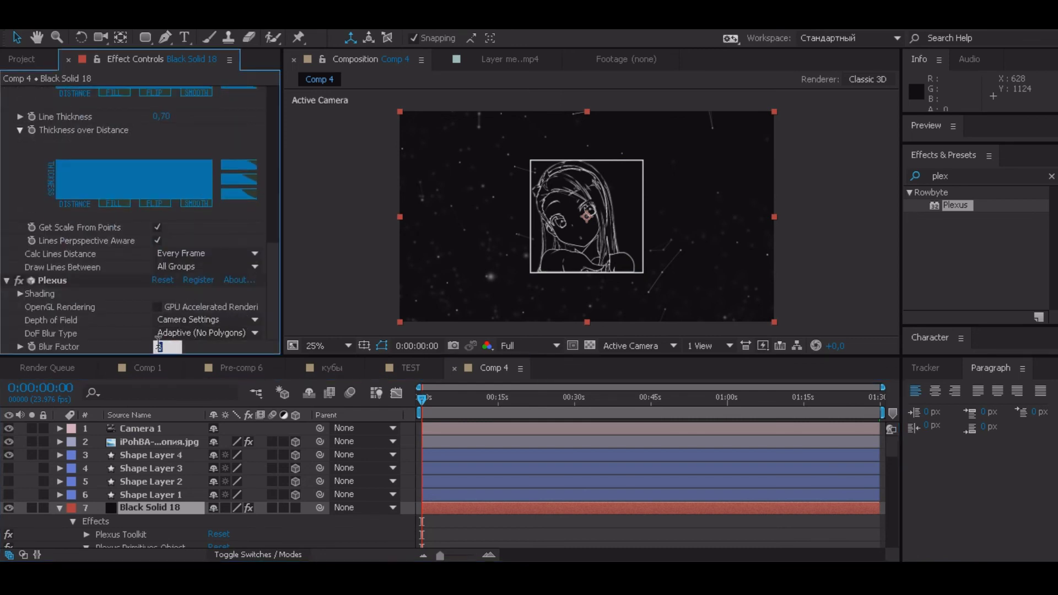
key(Return)
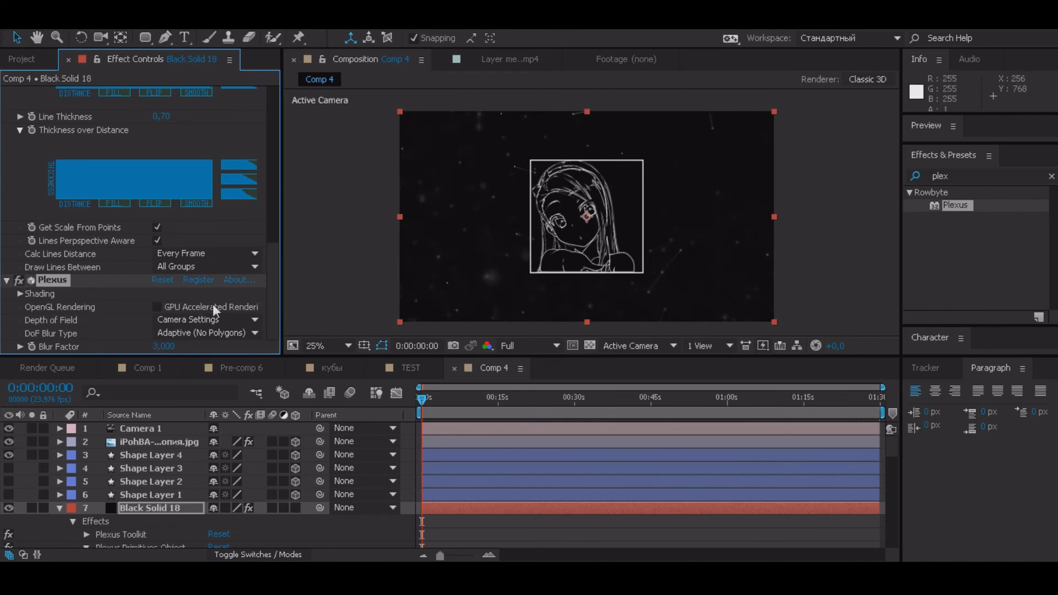
click(170, 430)
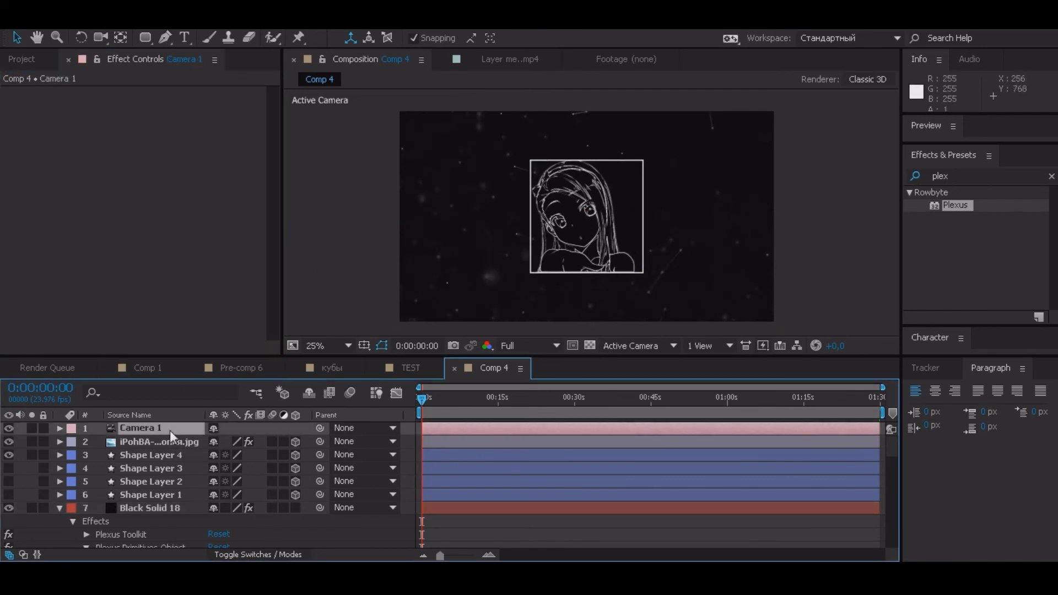
Preview Comp 4 at Half resolution and fit it to the enlarged viewer.
click(101, 38)
click(555, 345)
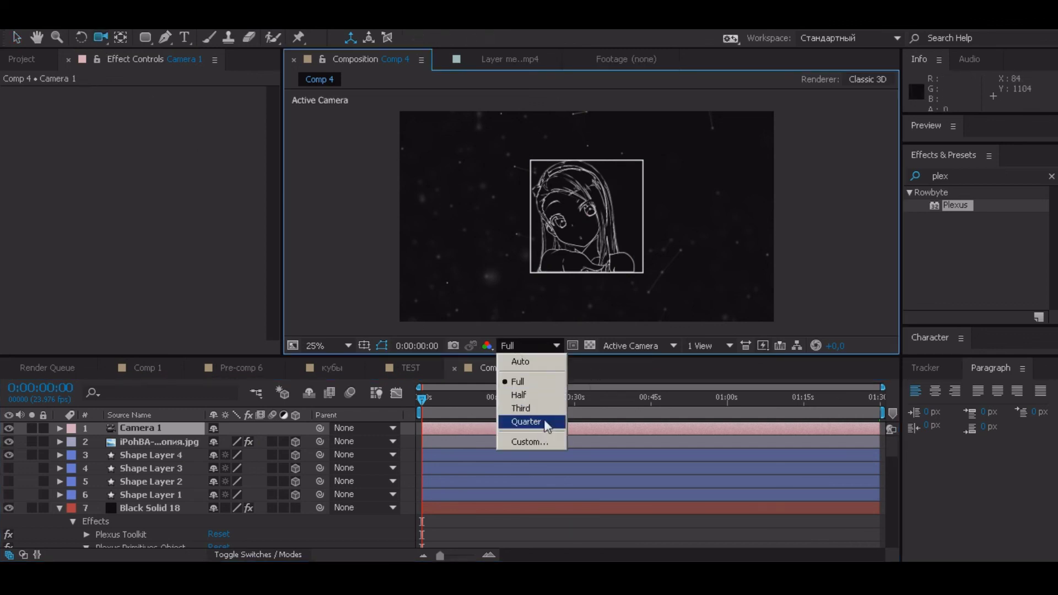
click(543, 394)
drag(557, 359, 558, 447)
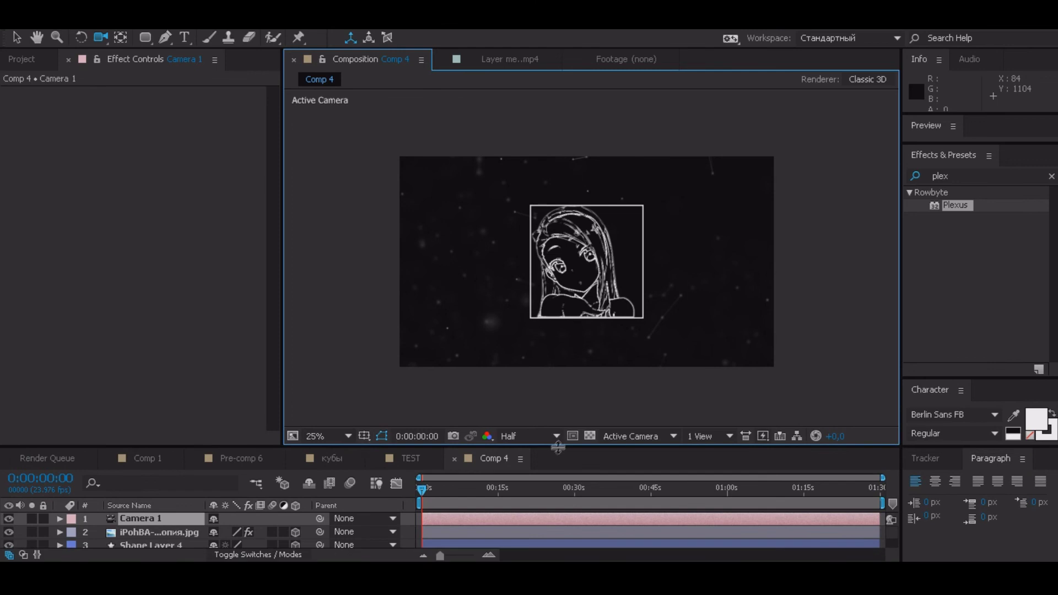
click(337, 437)
click(369, 230)
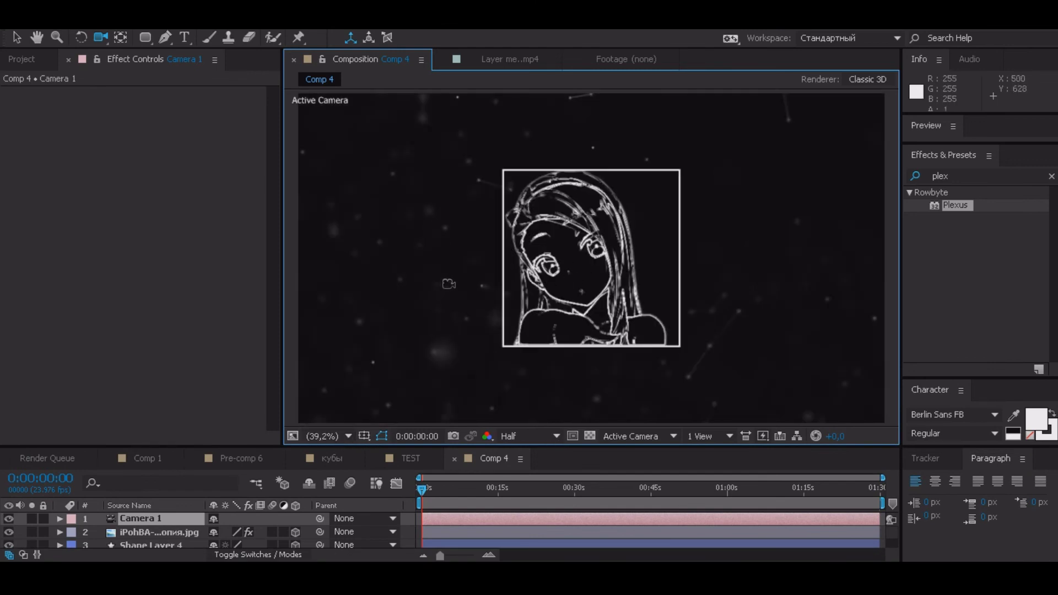
Orbit Camera 1 so the line art faces almost square-on, and enlarge the timeline.
mouse_move(438, 276)
mouse_down()
mouse_move(480, 309)
mouse_move(449, 326)
mouse_up()
scroll(448, 326, down, 1)
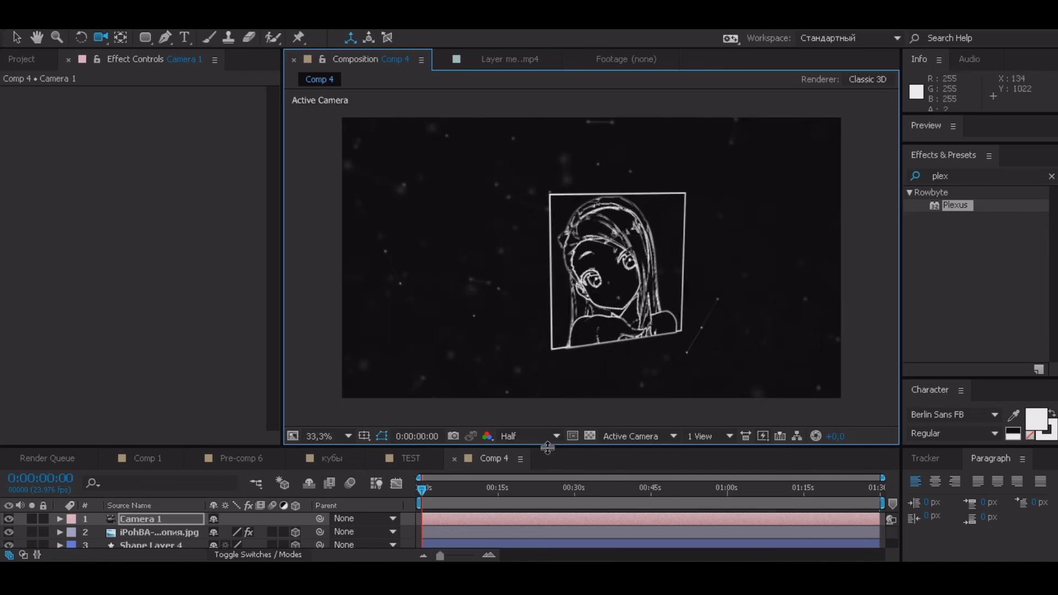
drag(557, 446, 570, 285)
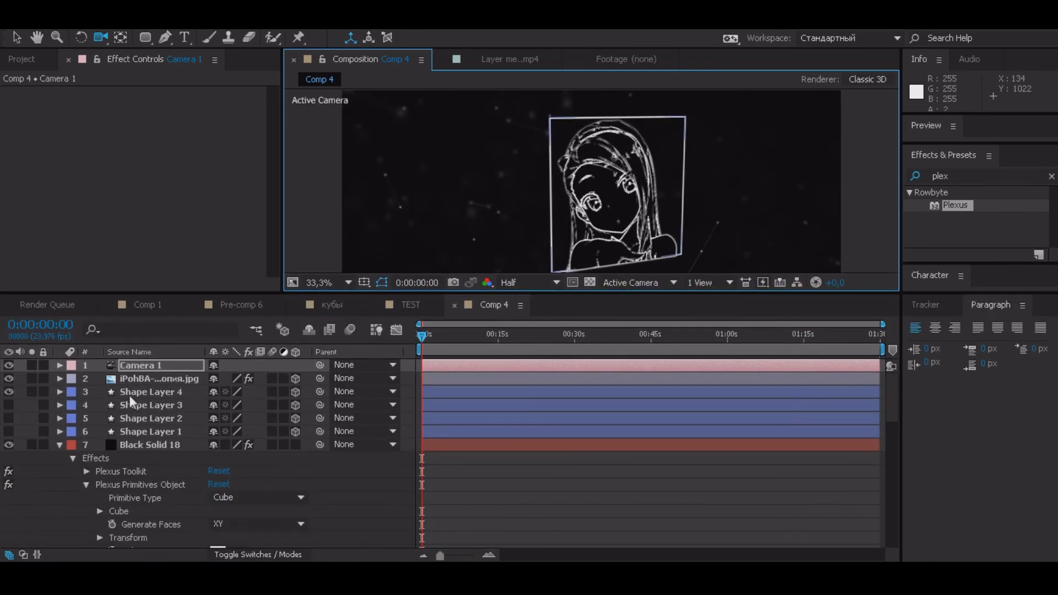
Make Shape Layers 2 and 1 visible and view the cube at 33.3% from an angle.
click(130, 394)
drag(8, 418, 8, 431)
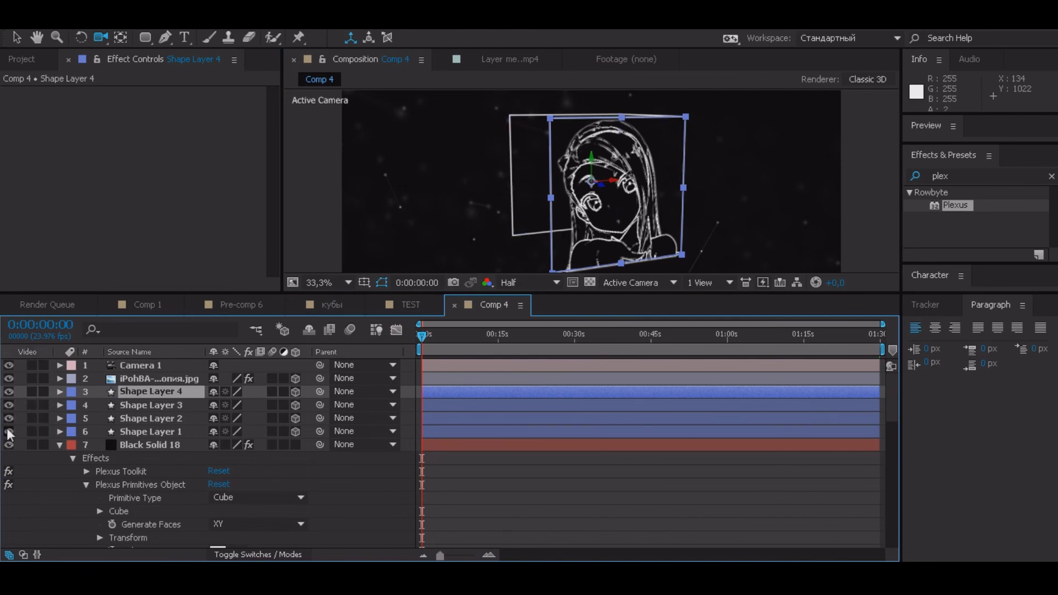
scroll(690, 233, down, 4)
scroll(666, 195, up, 2)
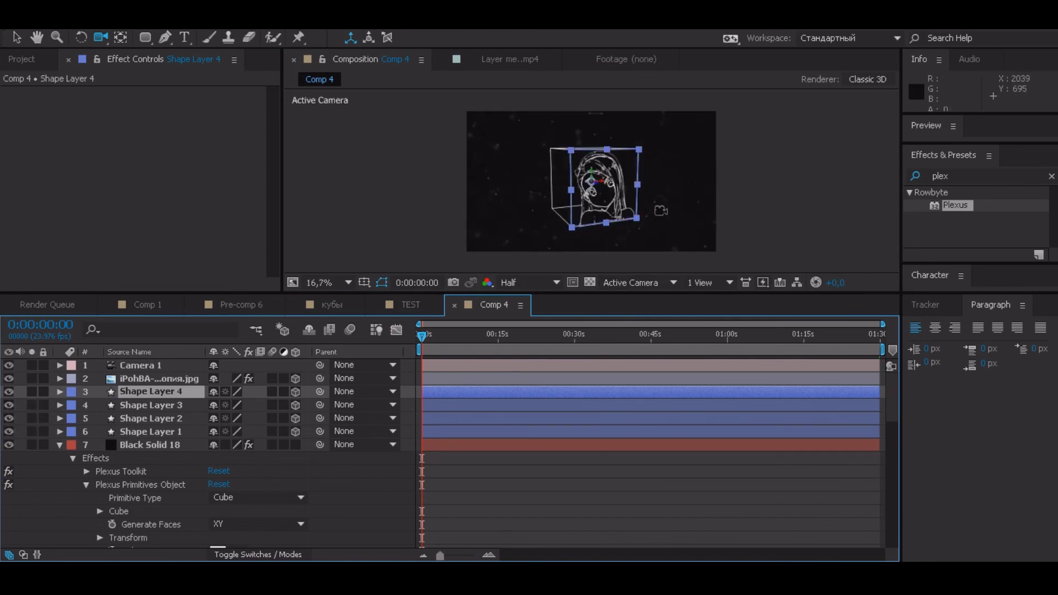
drag(583, 294, 584, 375)
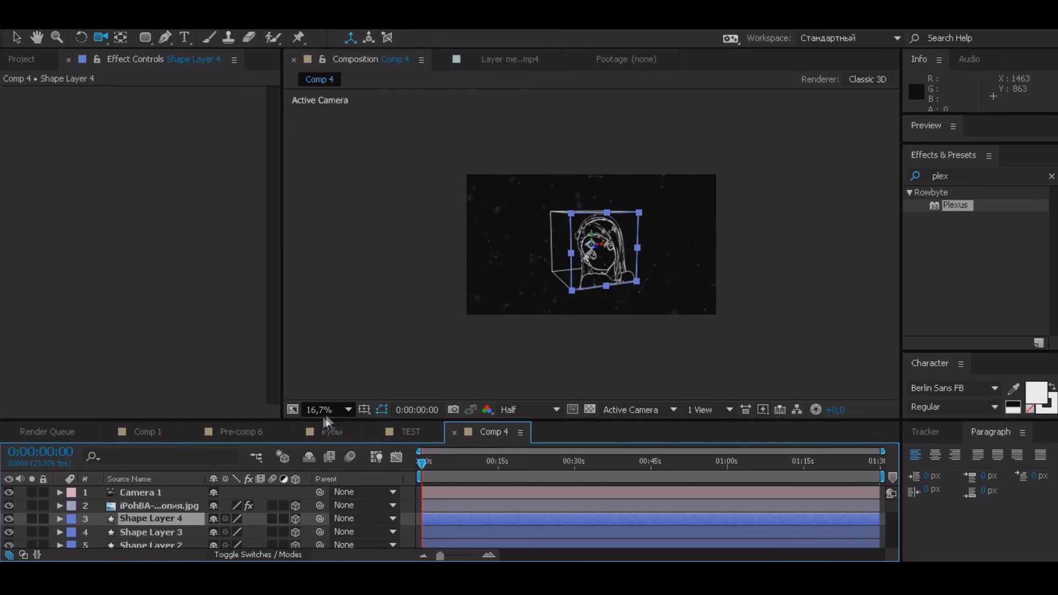
click(348, 409)
click(323, 200)
drag(748, 267, 730, 237)
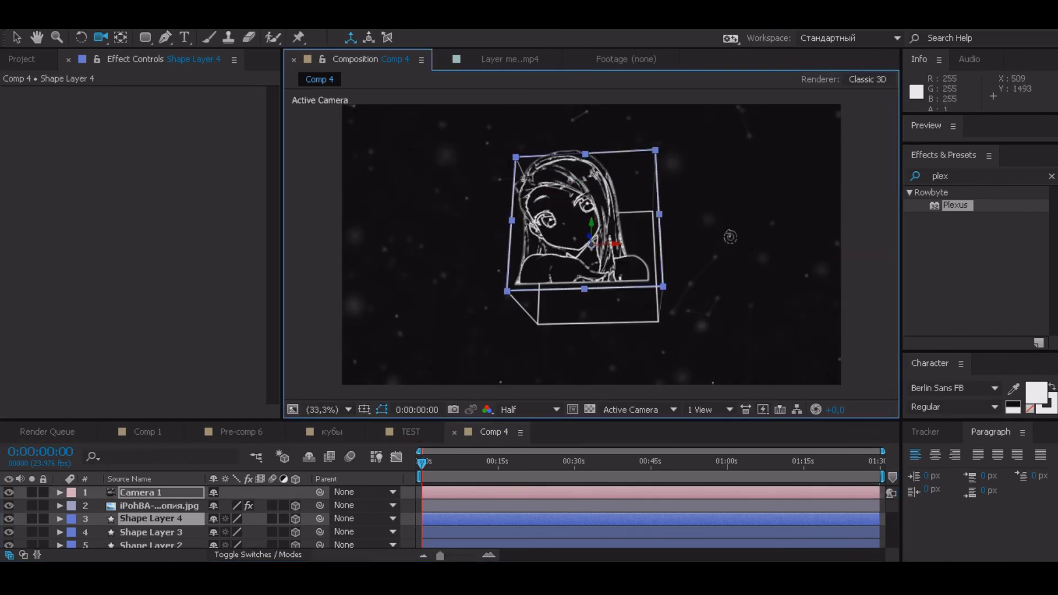
Set the line-art layer's Anchor Point Z to 250 and orbit at 16.7% to check depth.
click(161, 504)
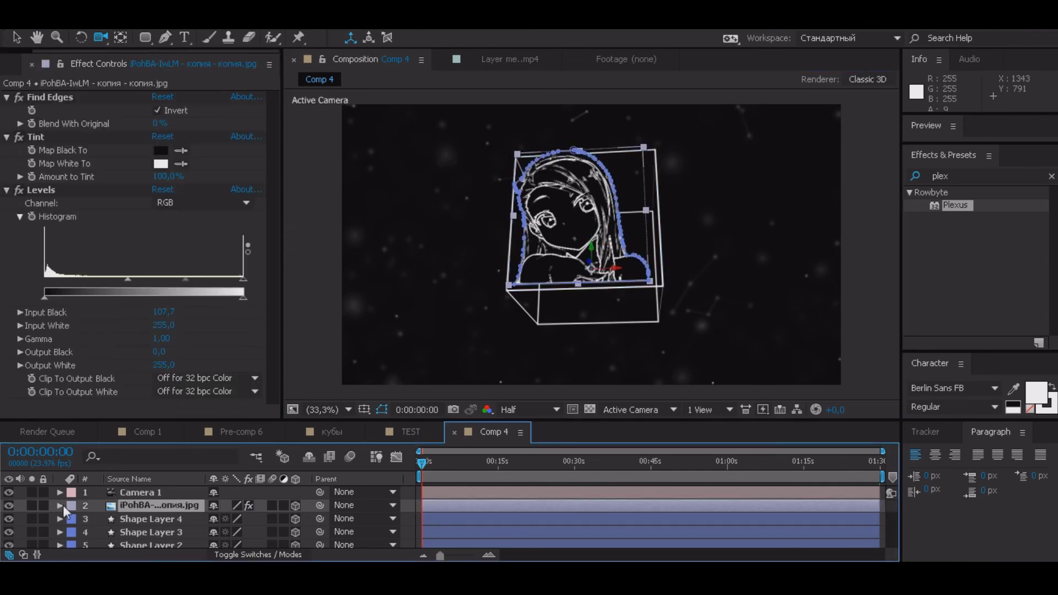
click(60, 506)
scroll(173, 523, down, 2)
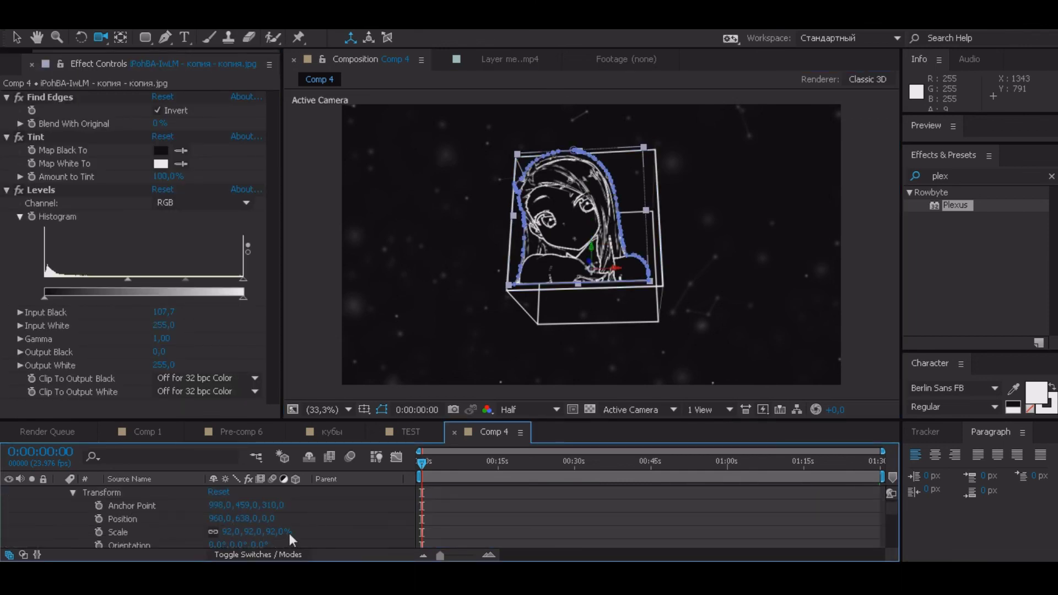
click(268, 505)
text(2)
text(50)
key(Return)
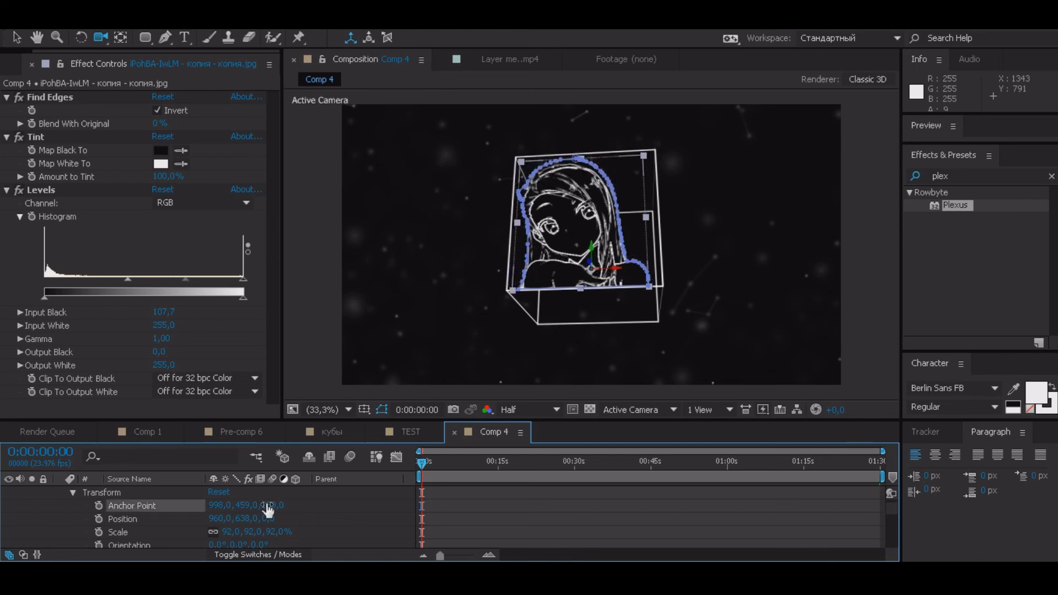
drag(711, 301, 804, 308)
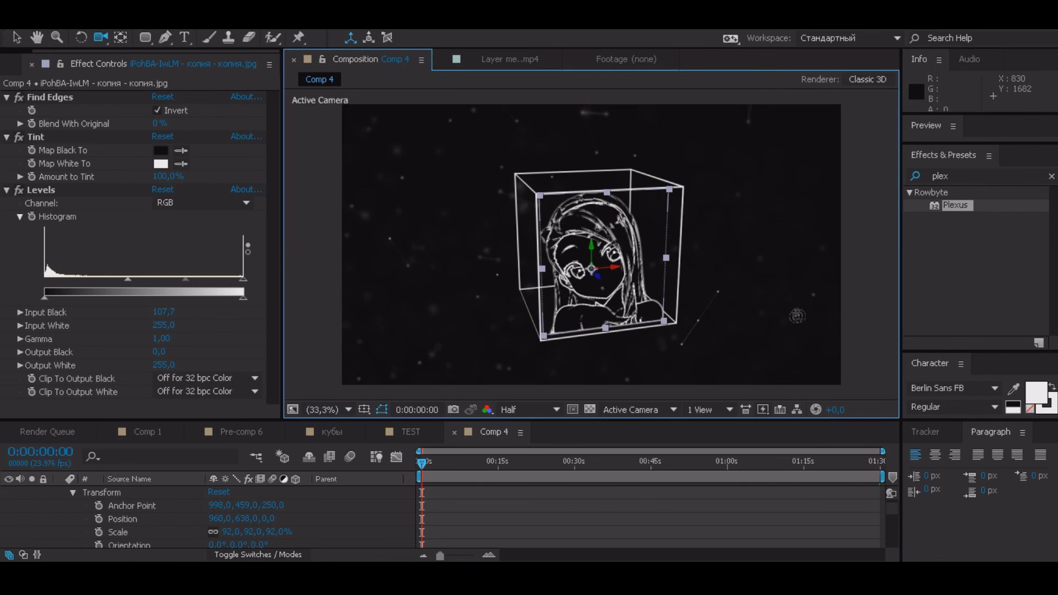
key(comma)
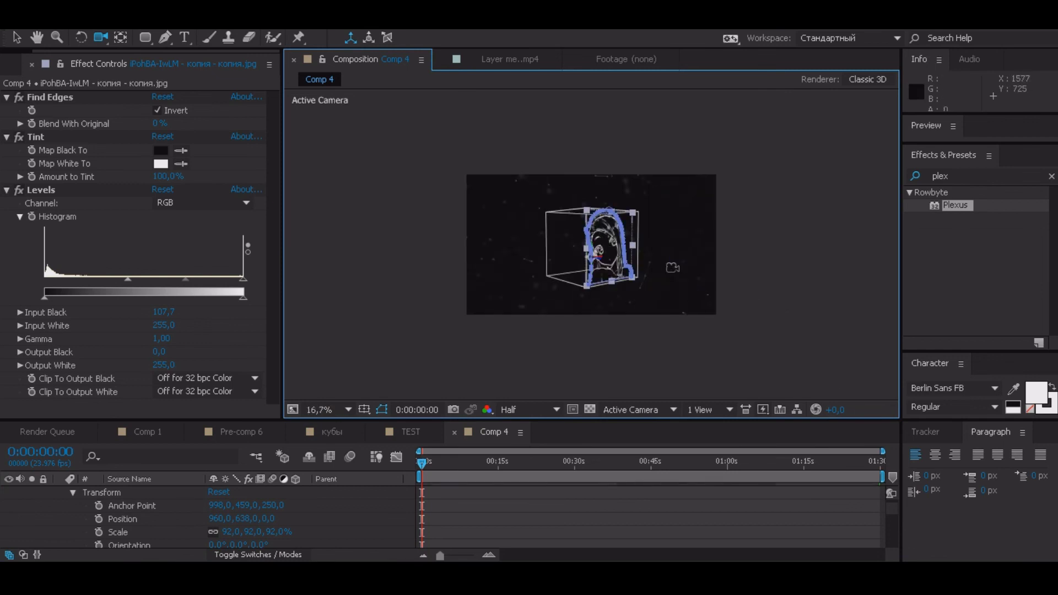
drag(661, 269, 612, 270)
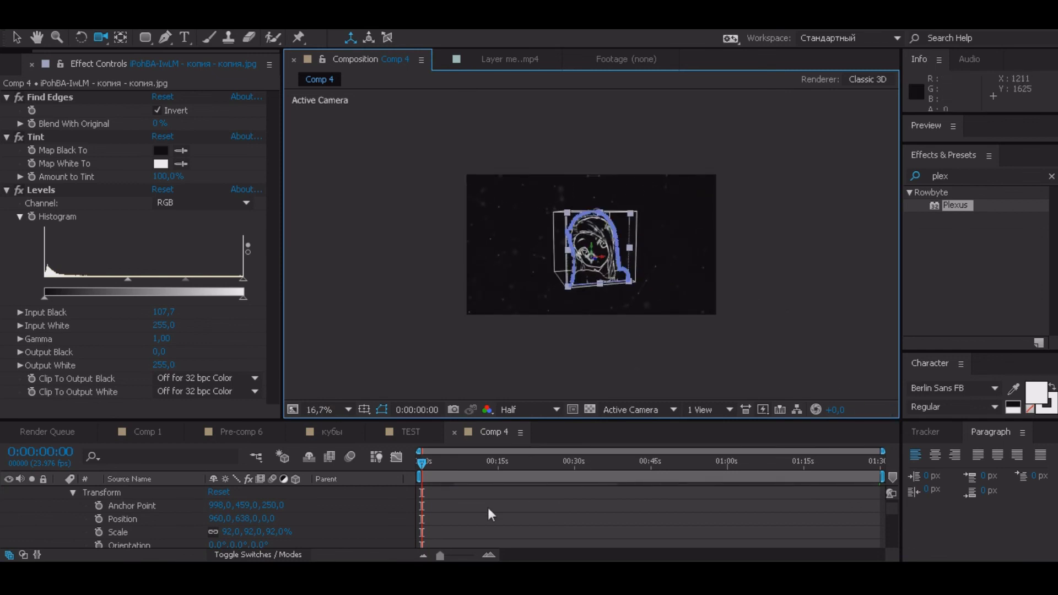